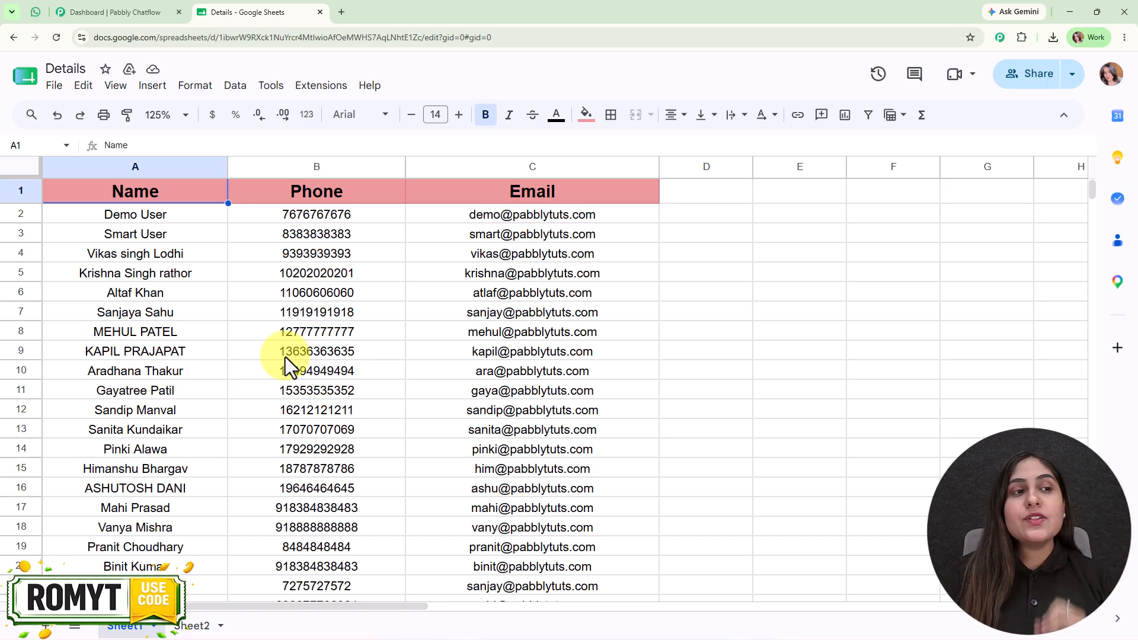
Open pabbly.com/chatflow in a new browser tab and sign in to reach the Pabbly apps page
click(127, 2)
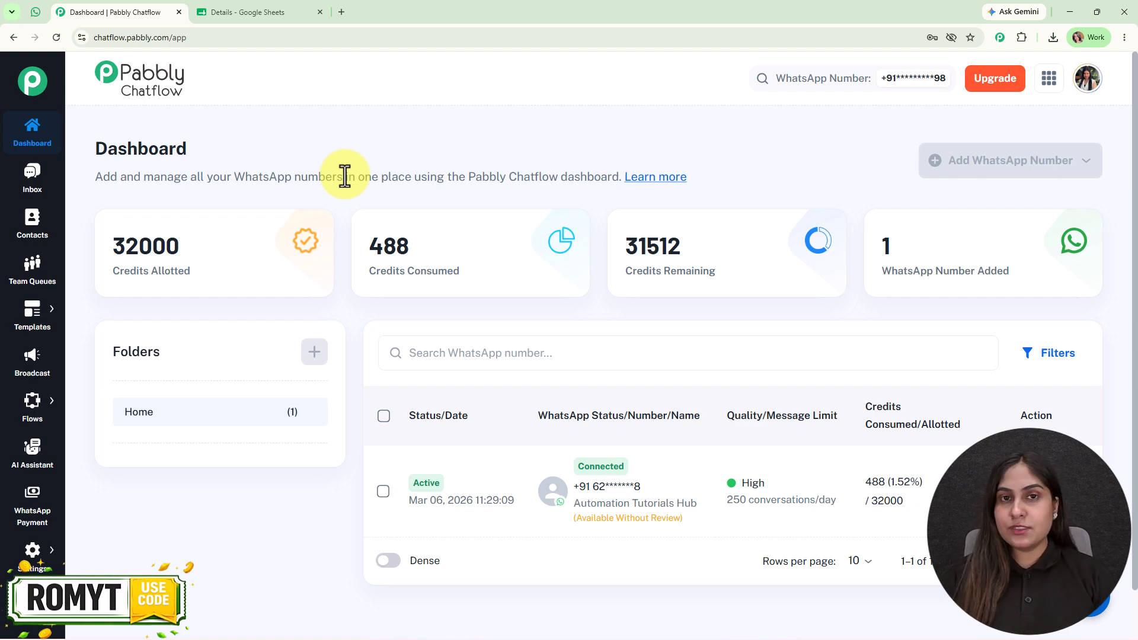
click(339, 12)
text(pabb)
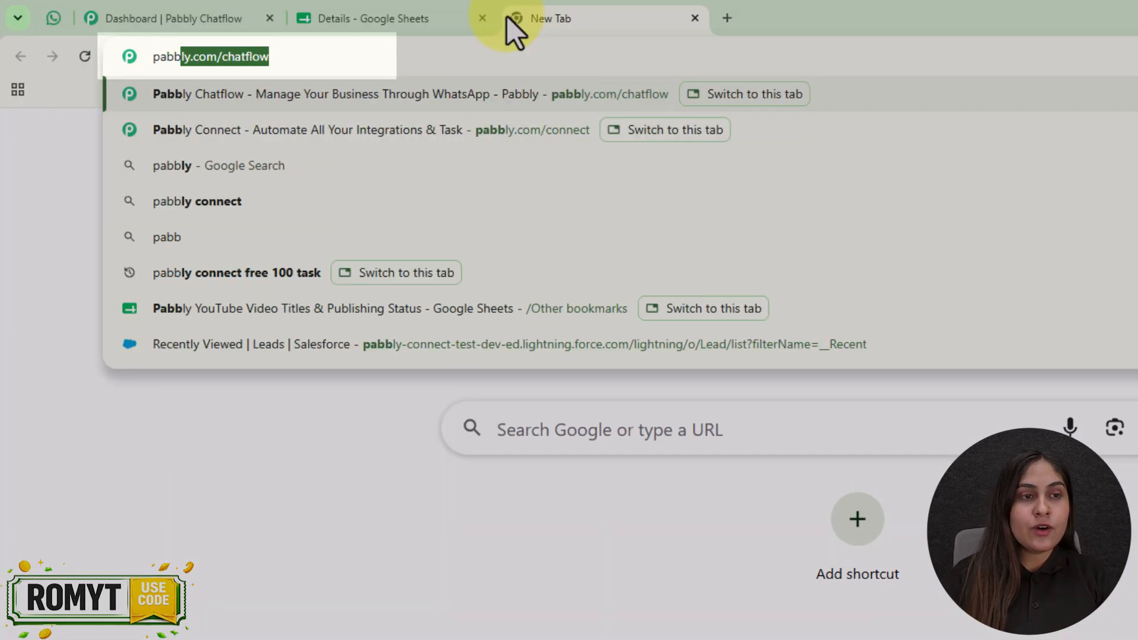
key(Return)
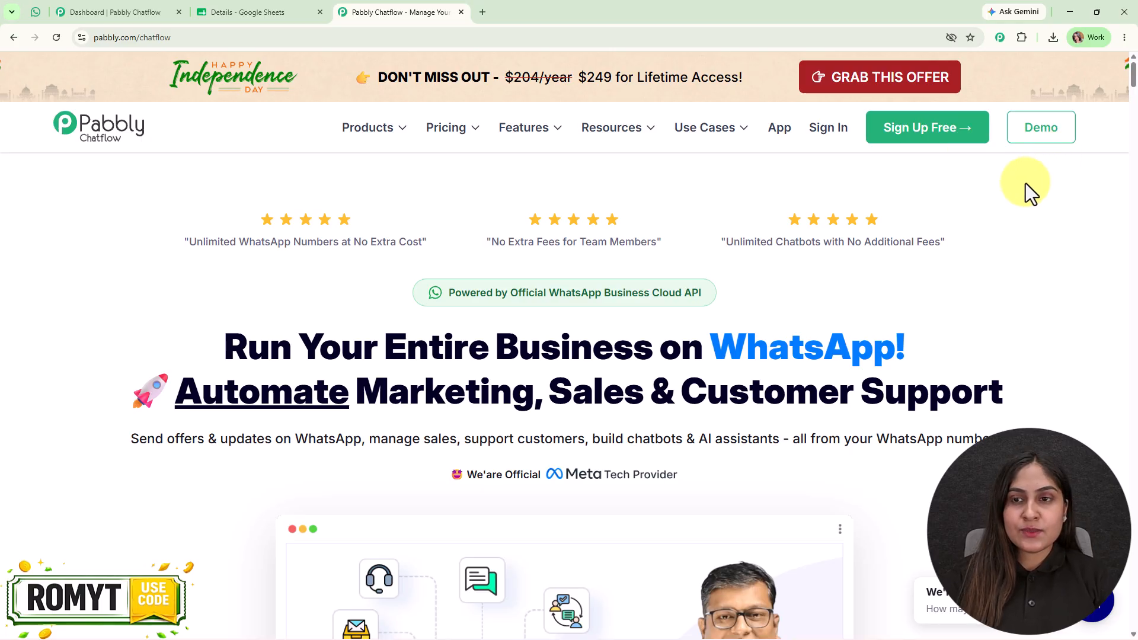
click(825, 130)
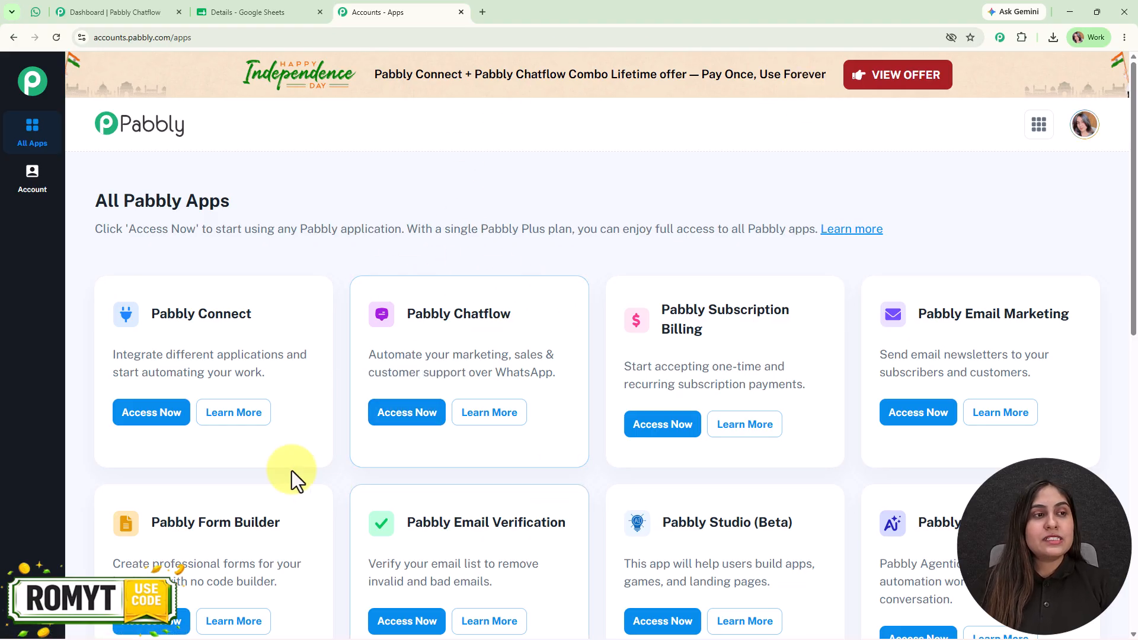
Look over the Chatflow dashboard and the Bloom & Belle promotional message received in WhatsApp Web
click(131, 9)
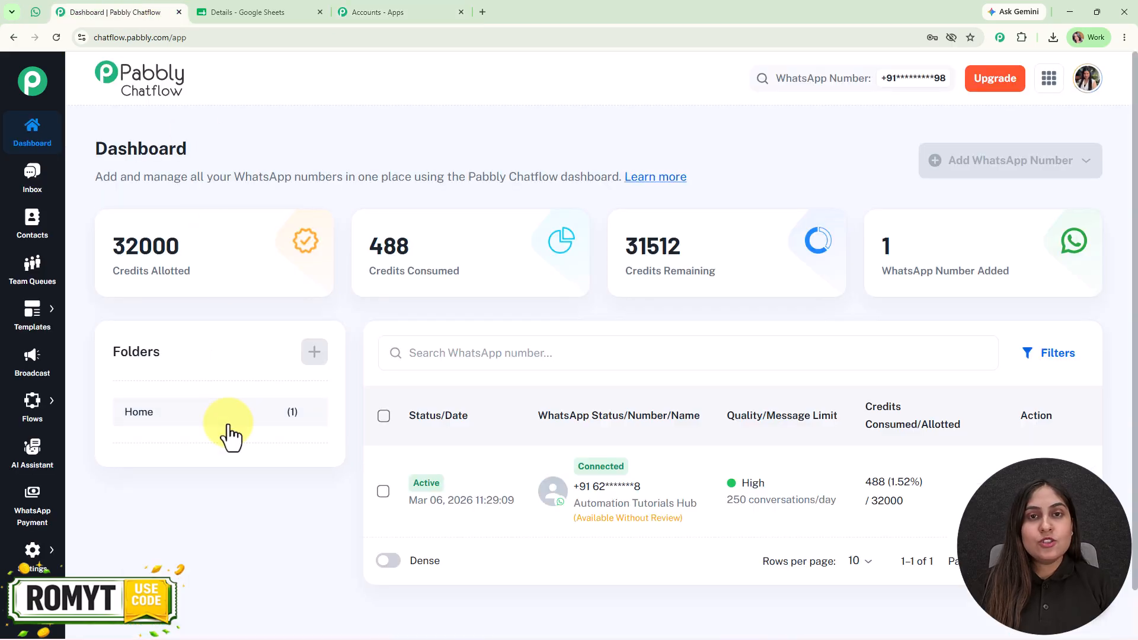
scroll(622, 380, down, 2)
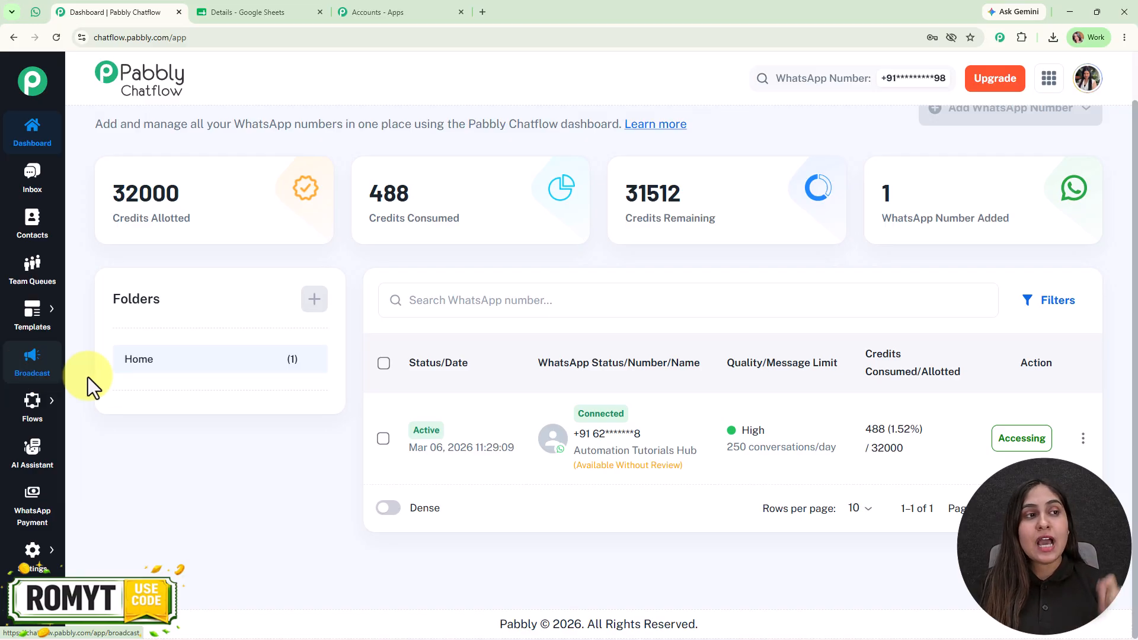
click(36, 12)
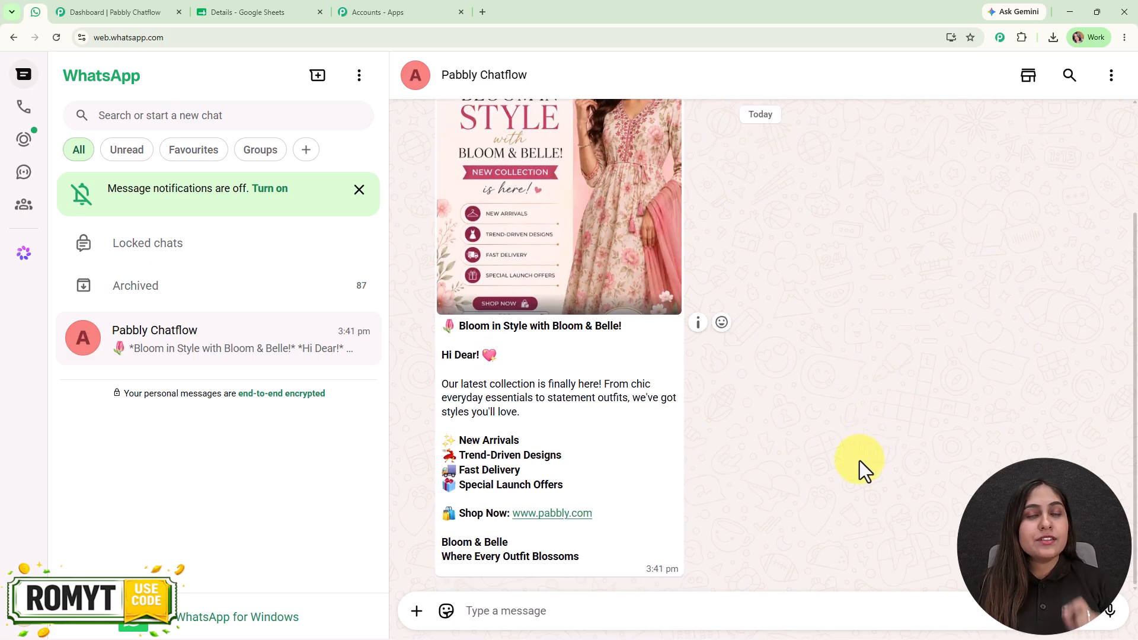
click(143, 7)
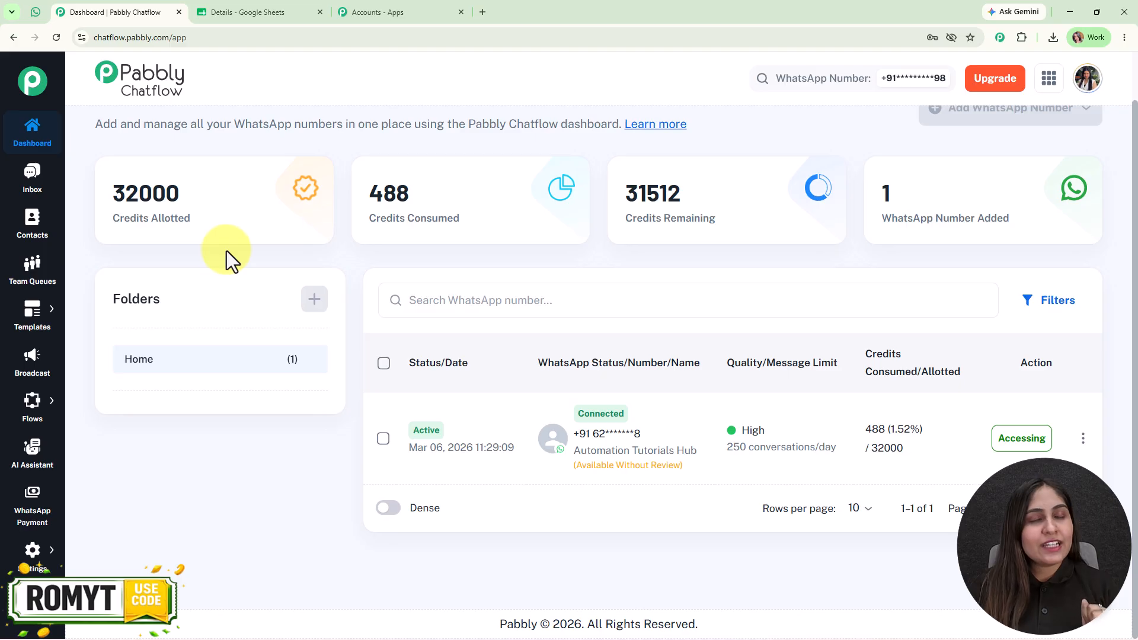
Browse the Chatflow templates list to its second page and preview the fashion_promotion_message template
mouse_move(38, 331)
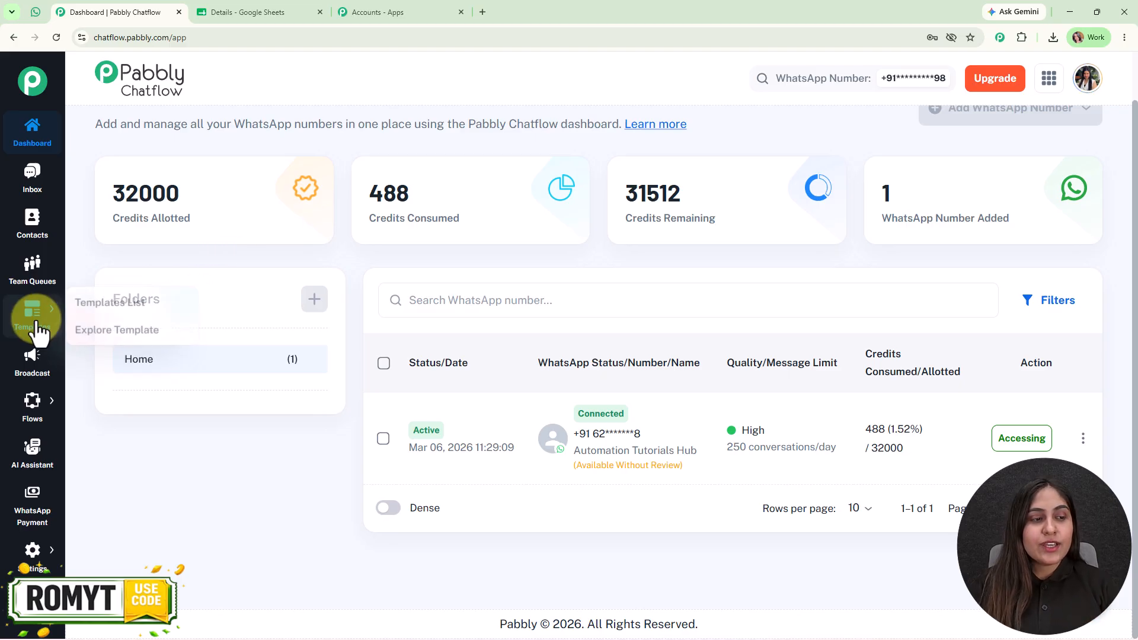
click(116, 305)
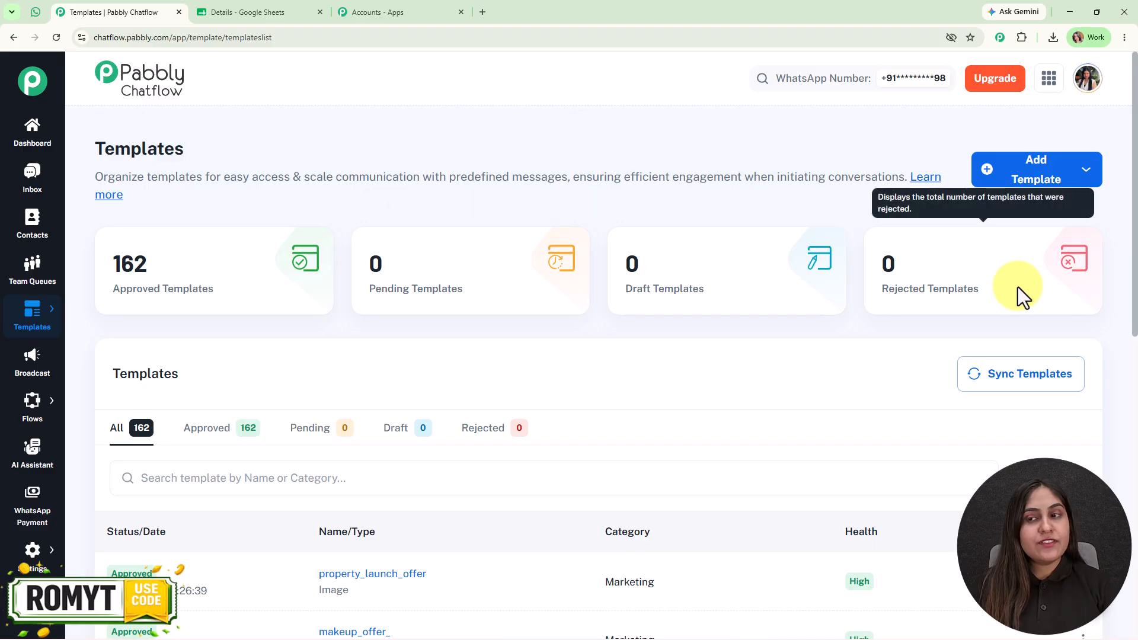
scroll(325, 513, down, 5)
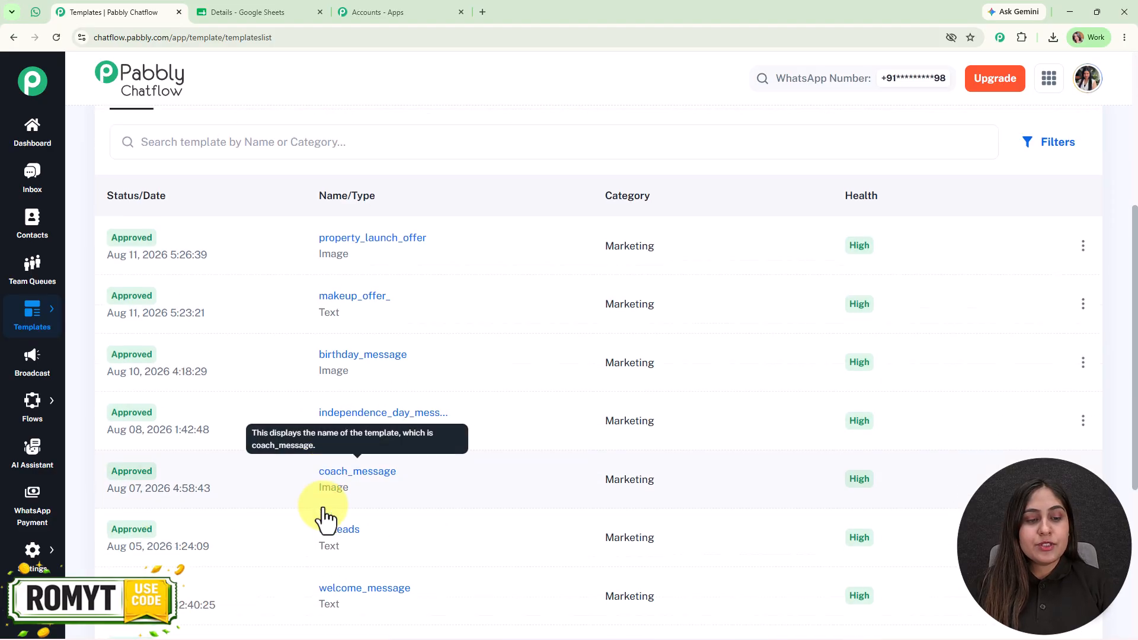
scroll(324, 511, down, 5)
click(1080, 538)
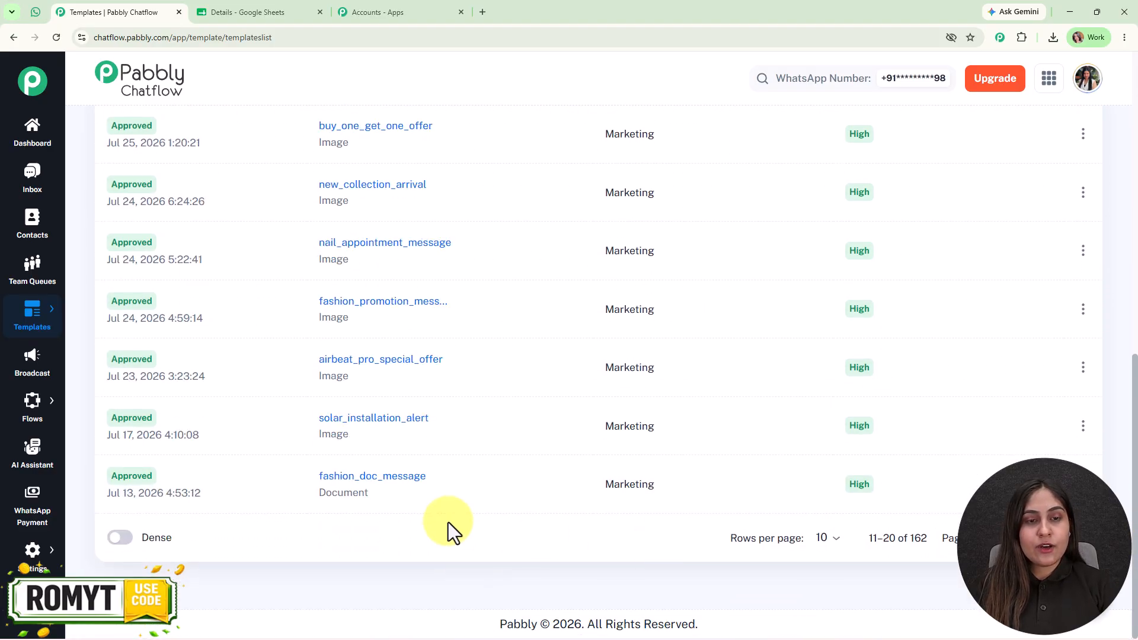
scroll(415, 504, up, 6)
scroll(409, 344, down, 5)
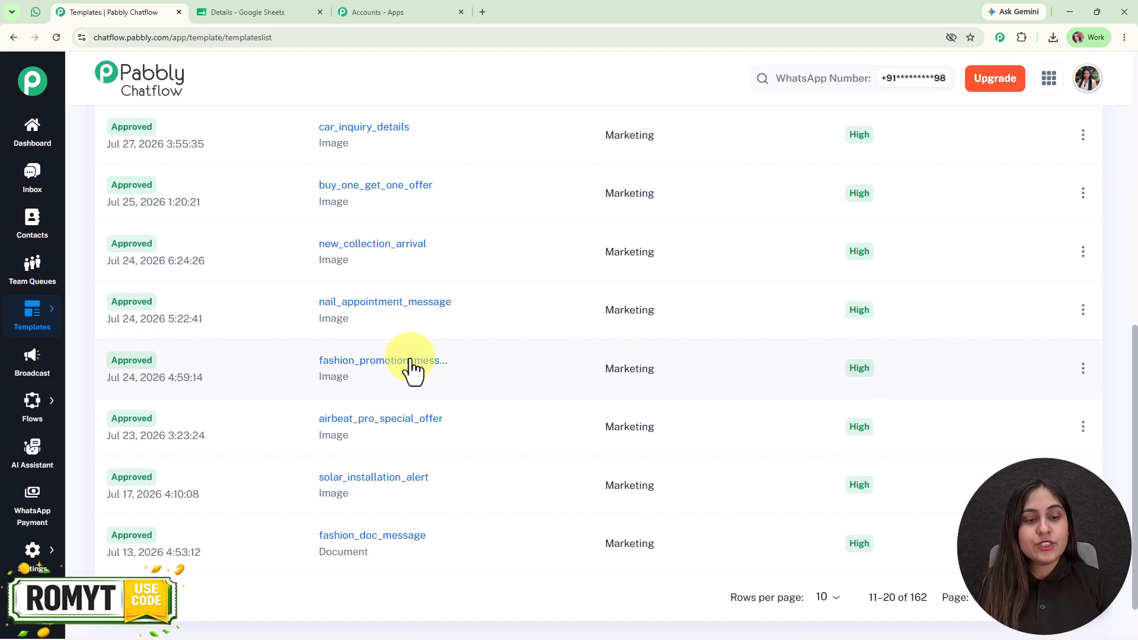
click(407, 363)
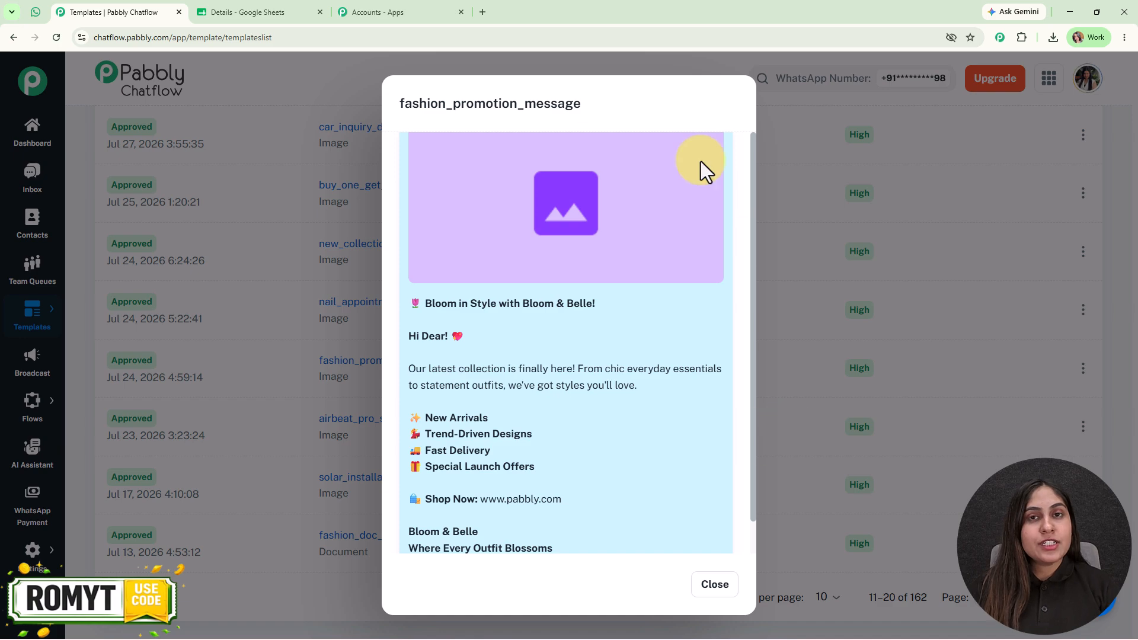
click(716, 586)
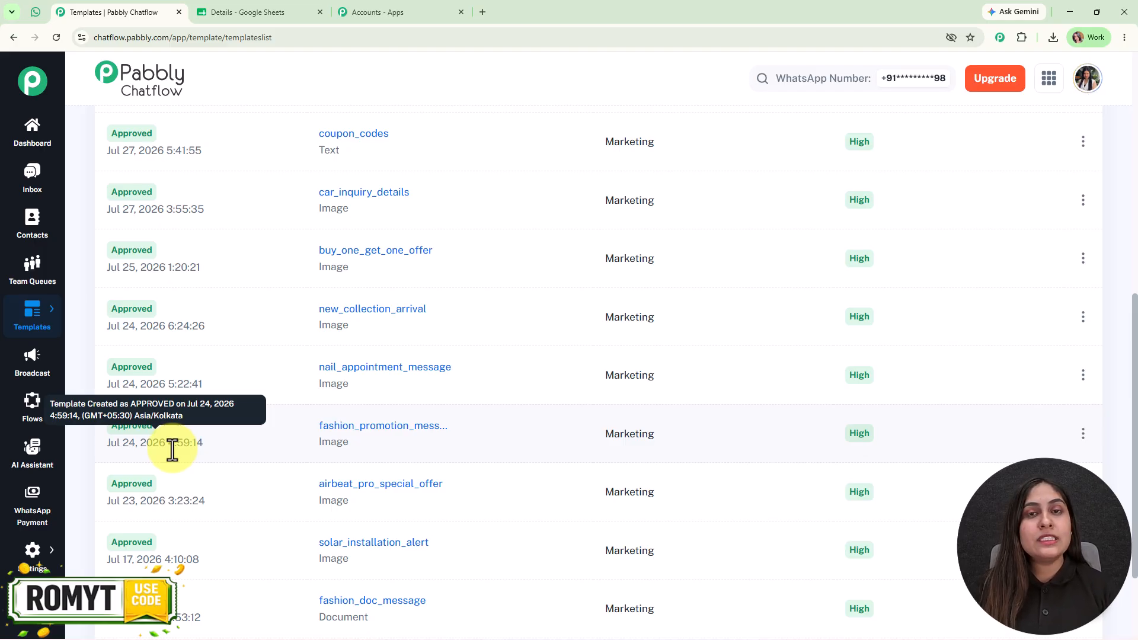
Start a new WhatsApp broadcast with the type Broadcast Campaign and name it New Offer
click(24, 380)
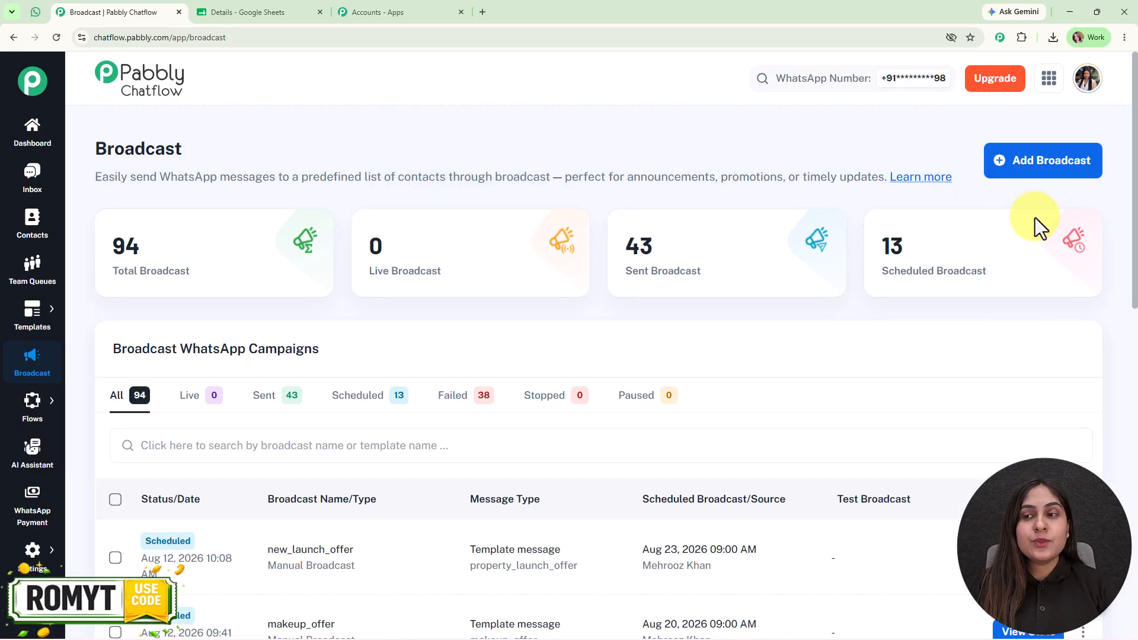
click(1039, 161)
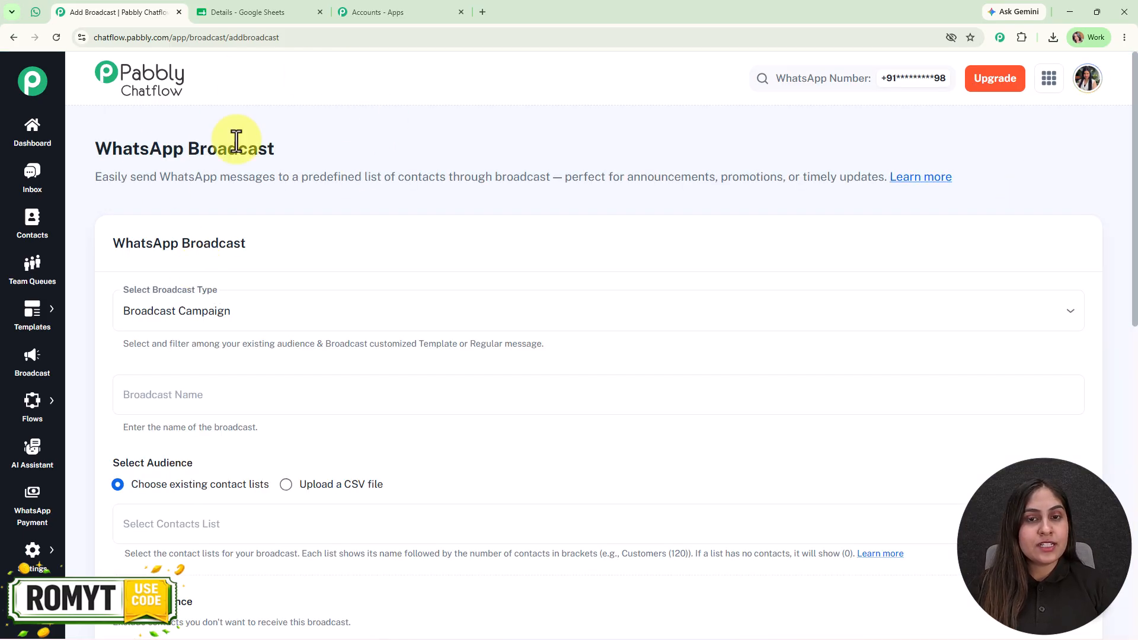
click(323, 312)
click(325, 356)
scroll(308, 321, down, 3)
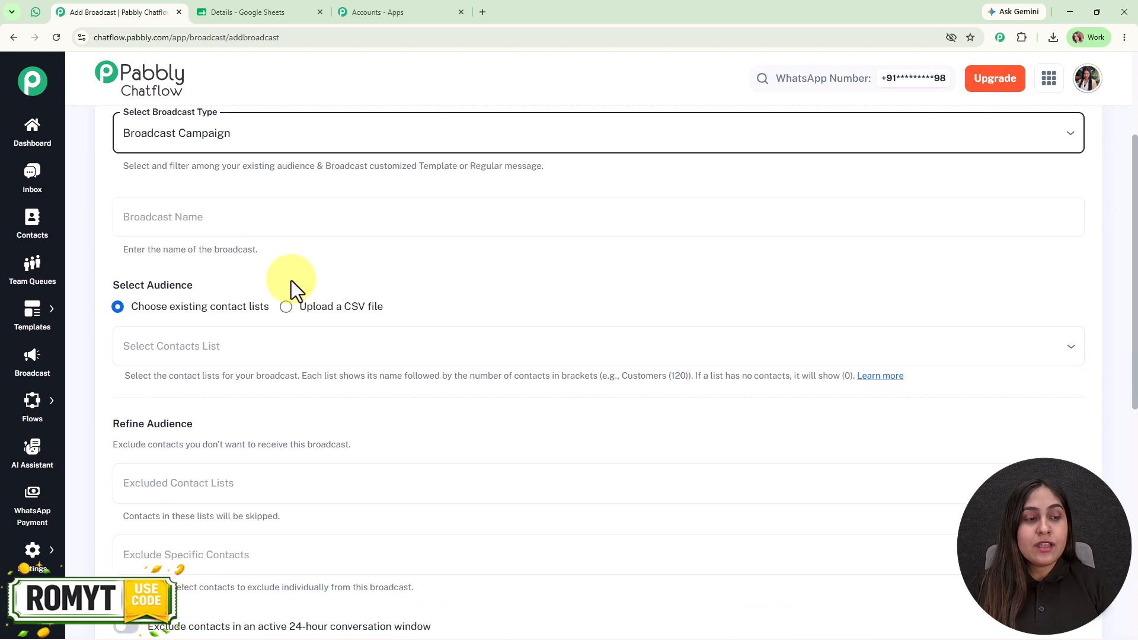
click(254, 213)
text(New Offer)
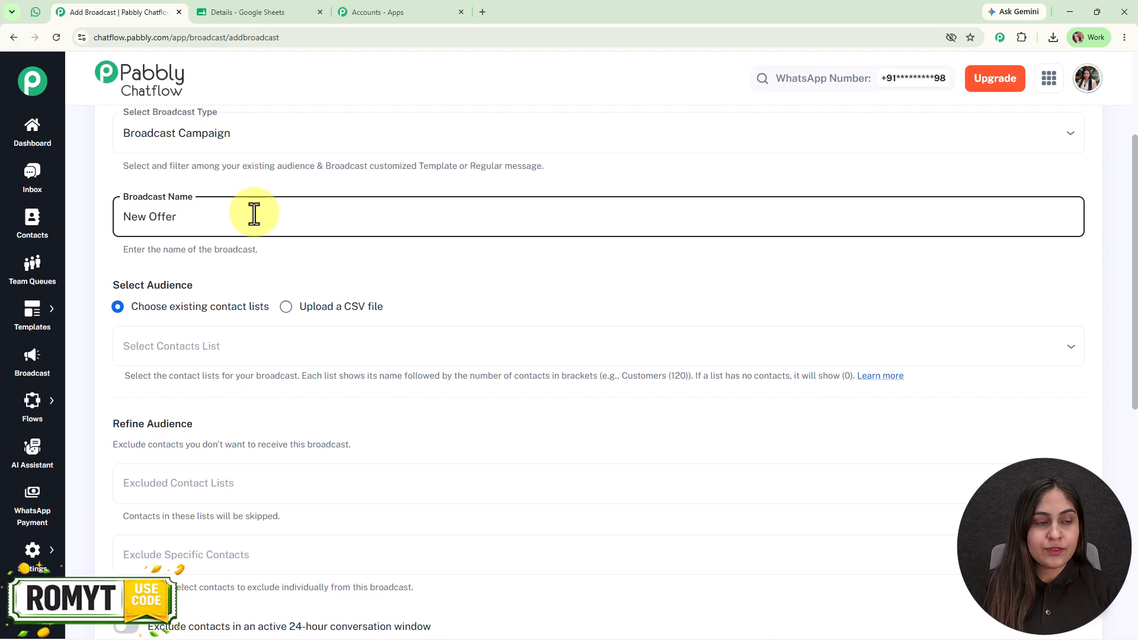
Look through the existing contact lists for the broadcast audience and the contacts in the Details spreadsheet
scroll(607, 246, down, 1)
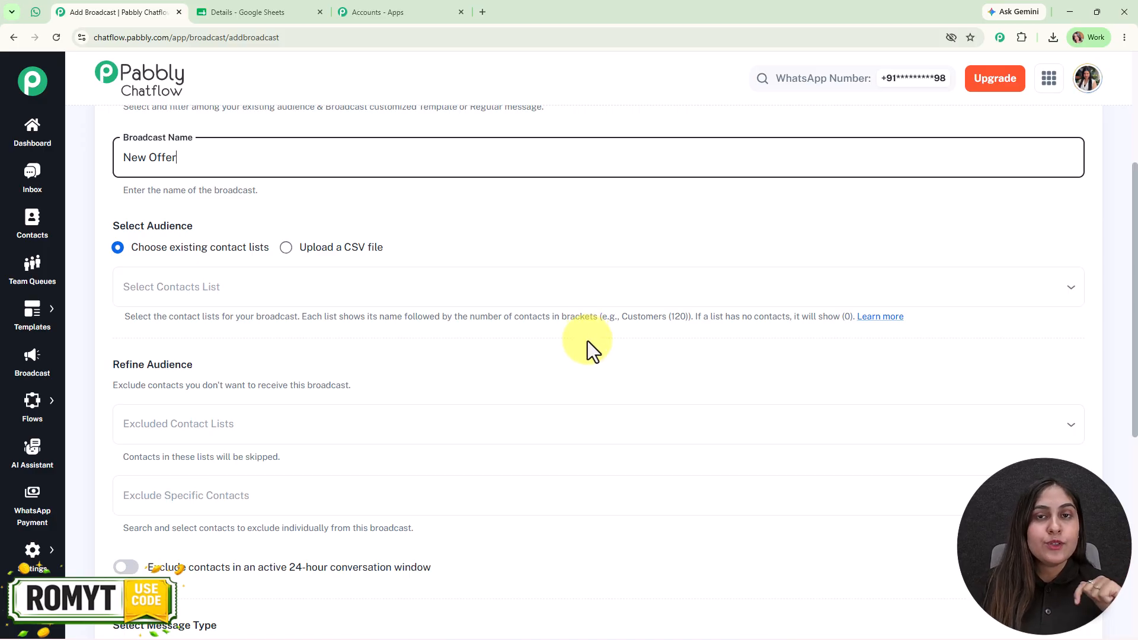
click(261, 279)
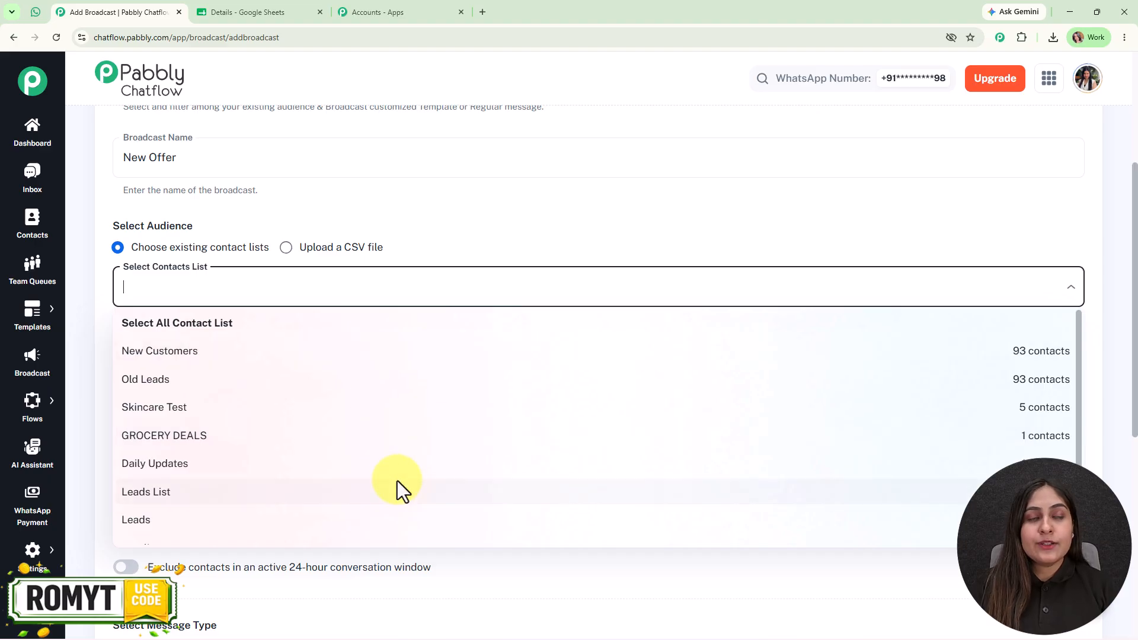
click(551, 246)
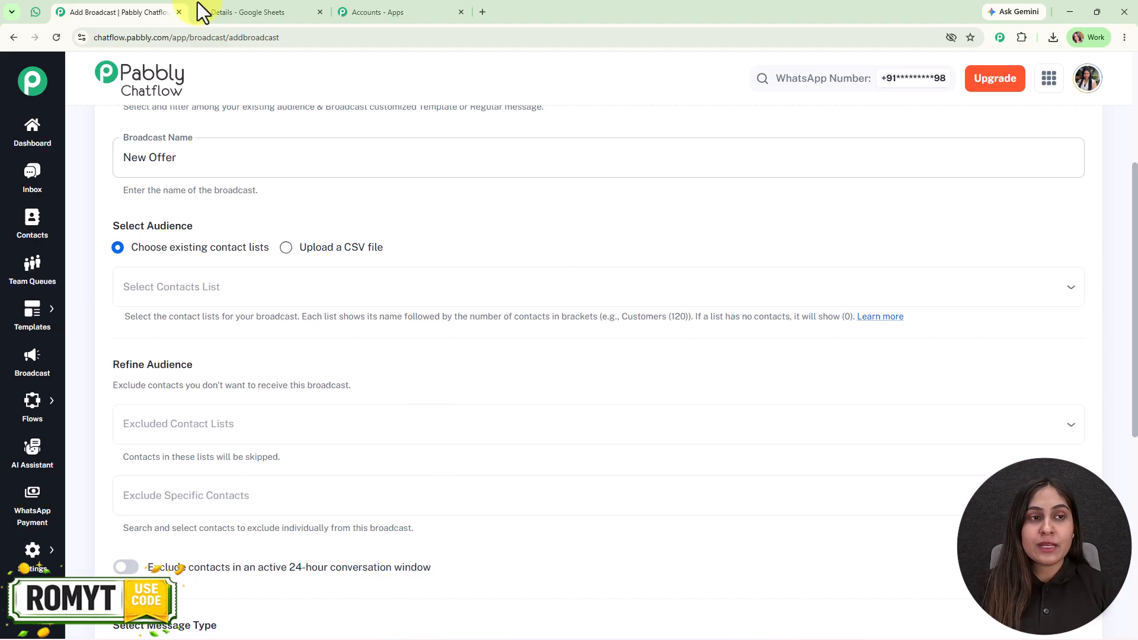
click(227, 9)
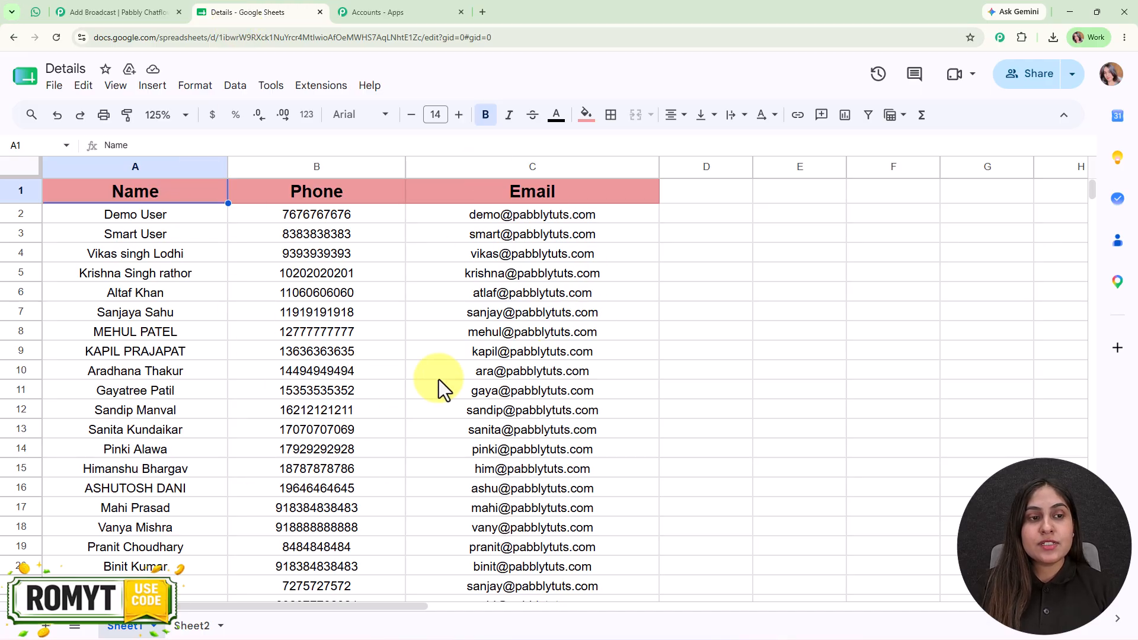
click(127, 11)
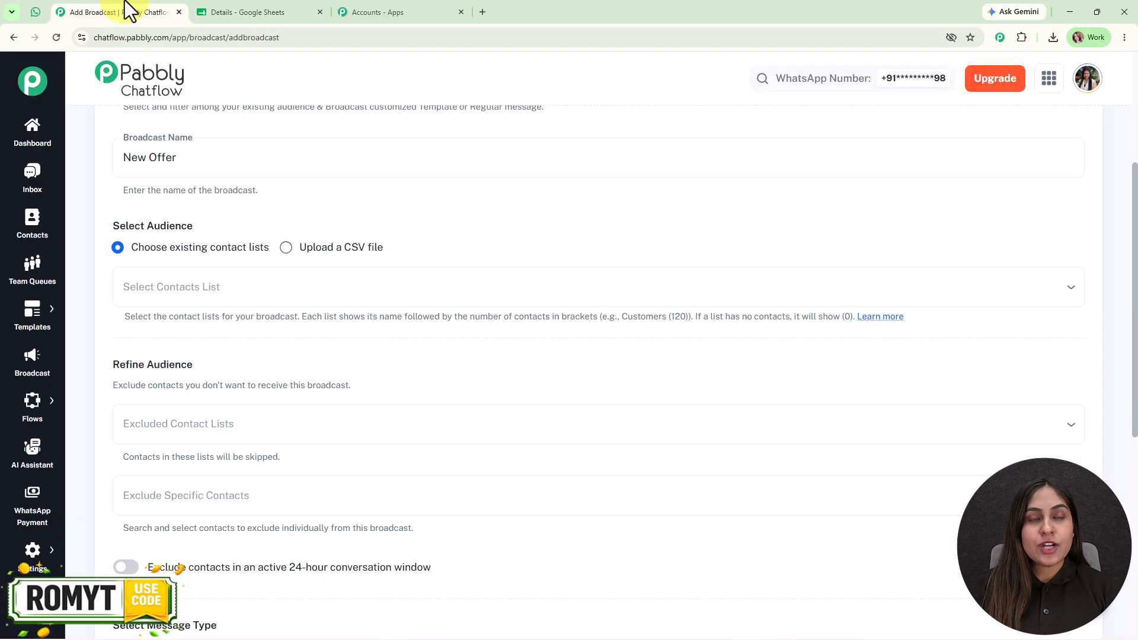
Try the CSV file upload audience option, comparing it with the Details spreadsheet, and switch back to existing contact lists
click(286, 250)
scroll(566, 281, down, 4)
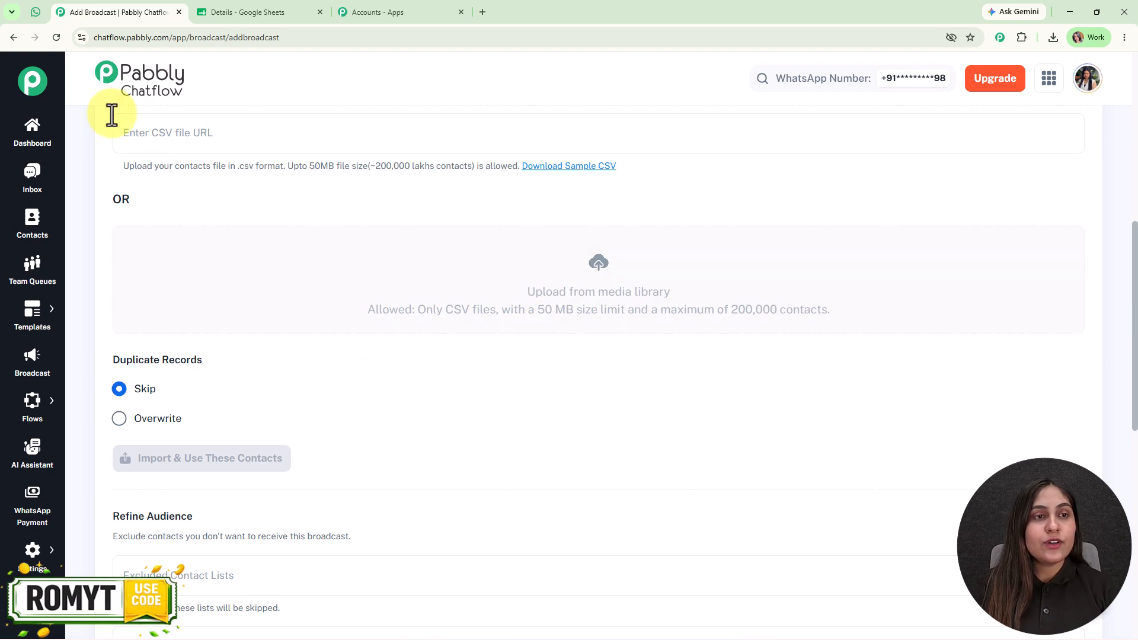
click(272, 7)
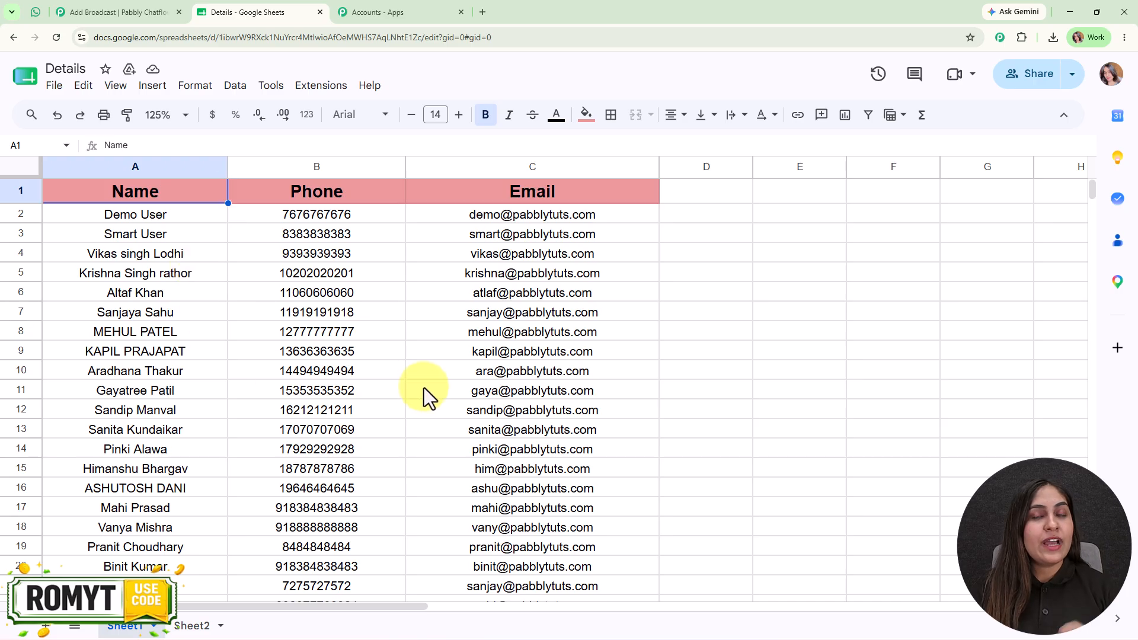
click(166, 10)
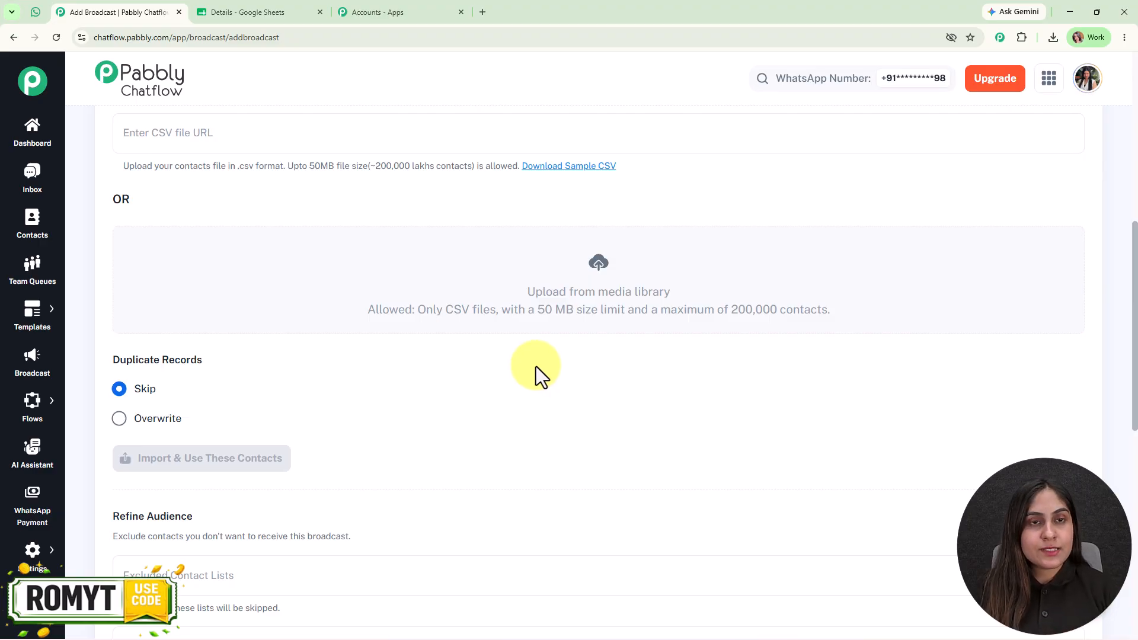
scroll(537, 366, up, 4)
click(210, 249)
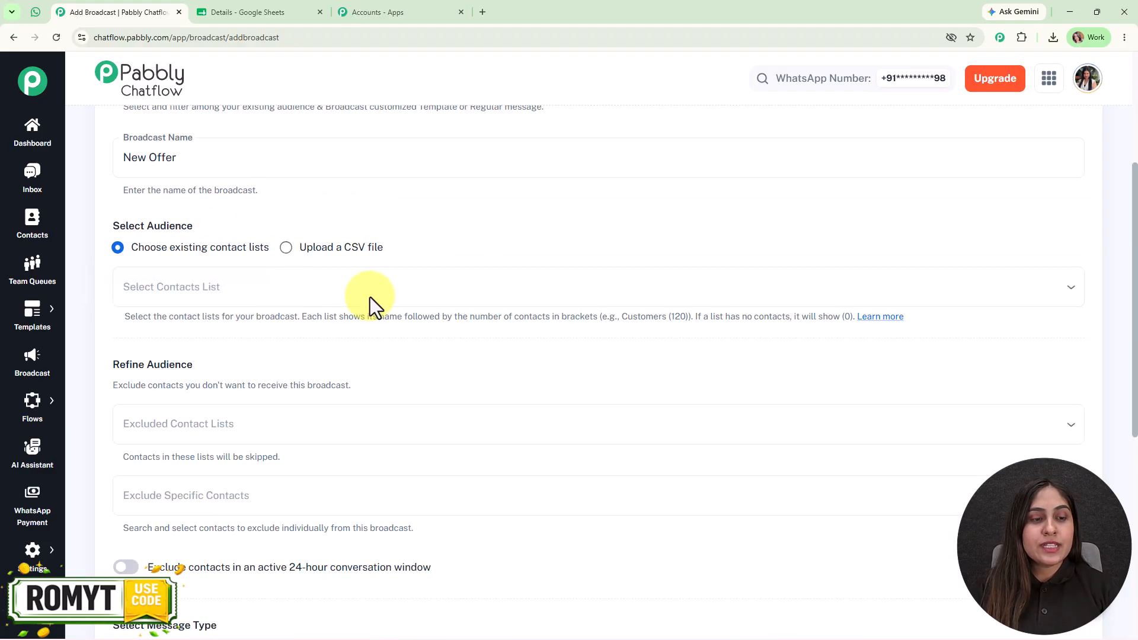
Choose "new list" as the broadcast's contact list
click(359, 299)
scroll(292, 500, down, 2)
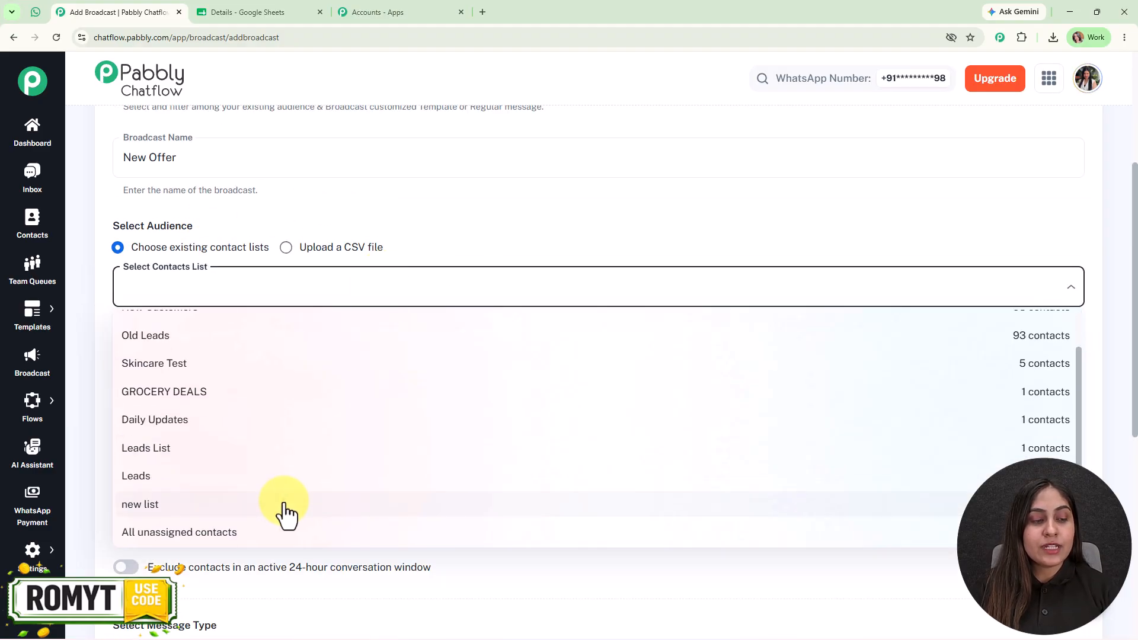
click(285, 513)
click(630, 247)
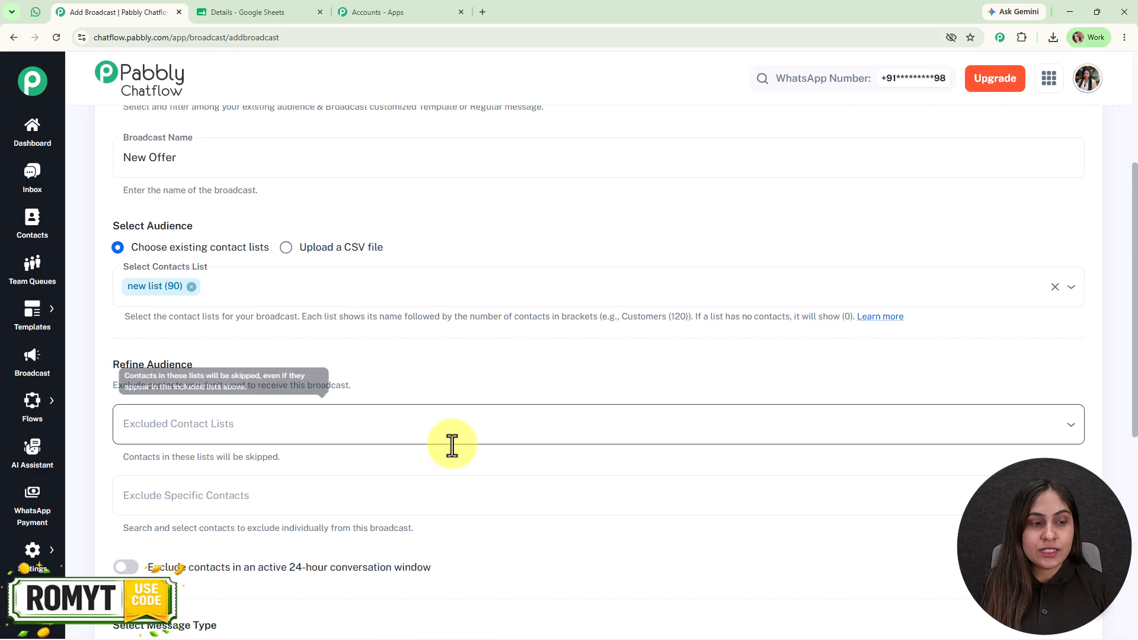
Examine the Refine Audience options for excluding contact lists, specific contacts and contacts in an active 24-hour conversation window
scroll(452, 445, down, 4)
scroll(453, 446, up, 1)
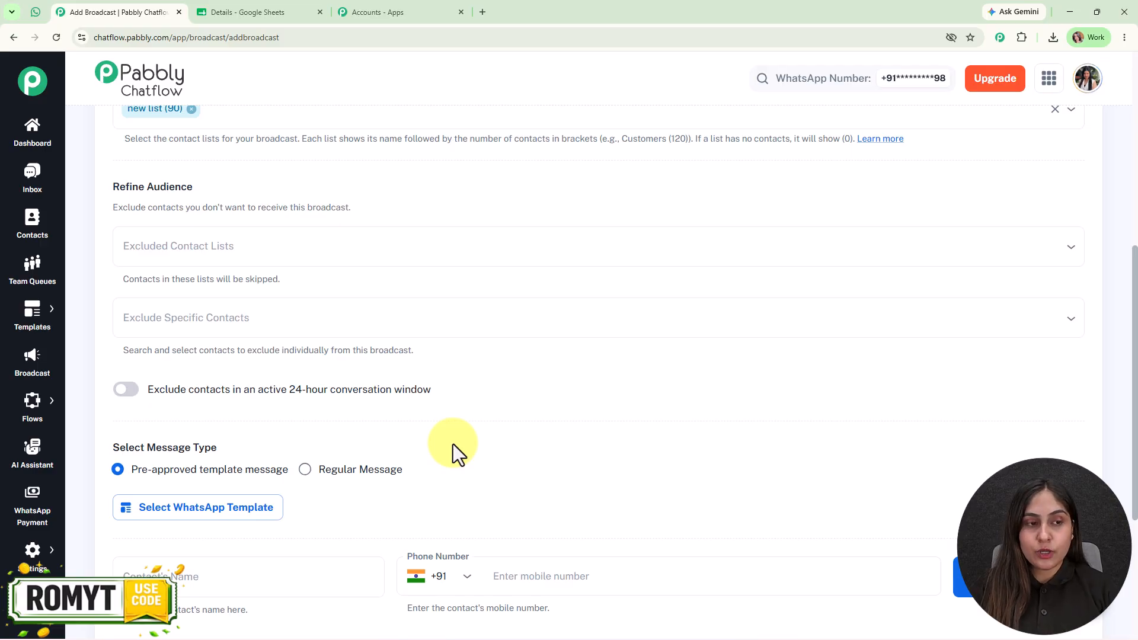
click(396, 247)
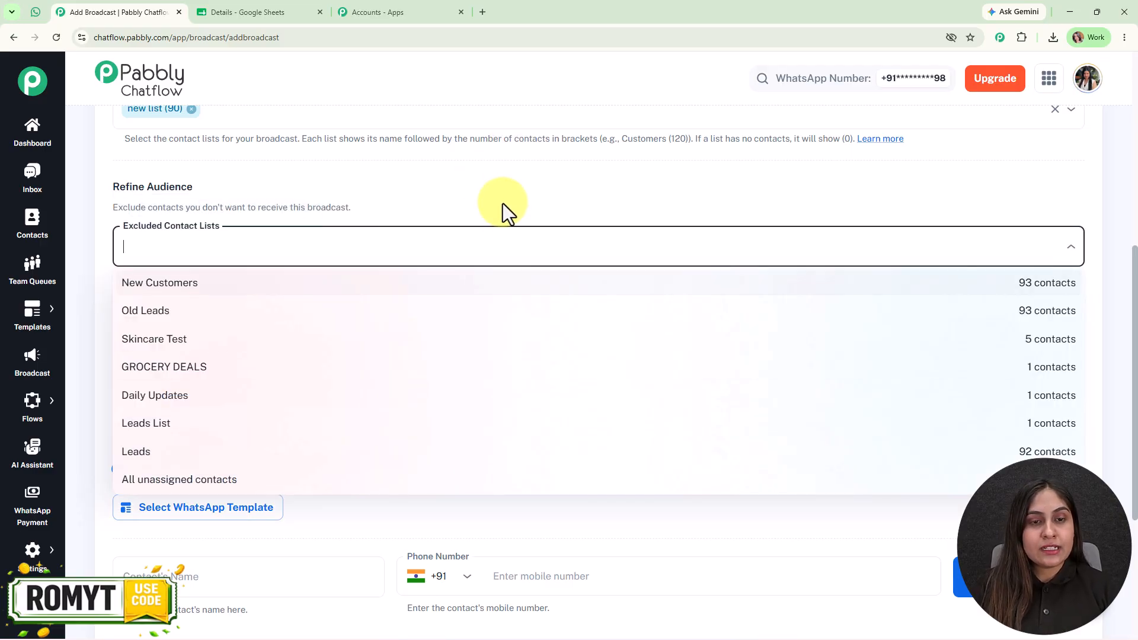
click(470, 282)
scroll(381, 287, down, 2)
click(225, 196)
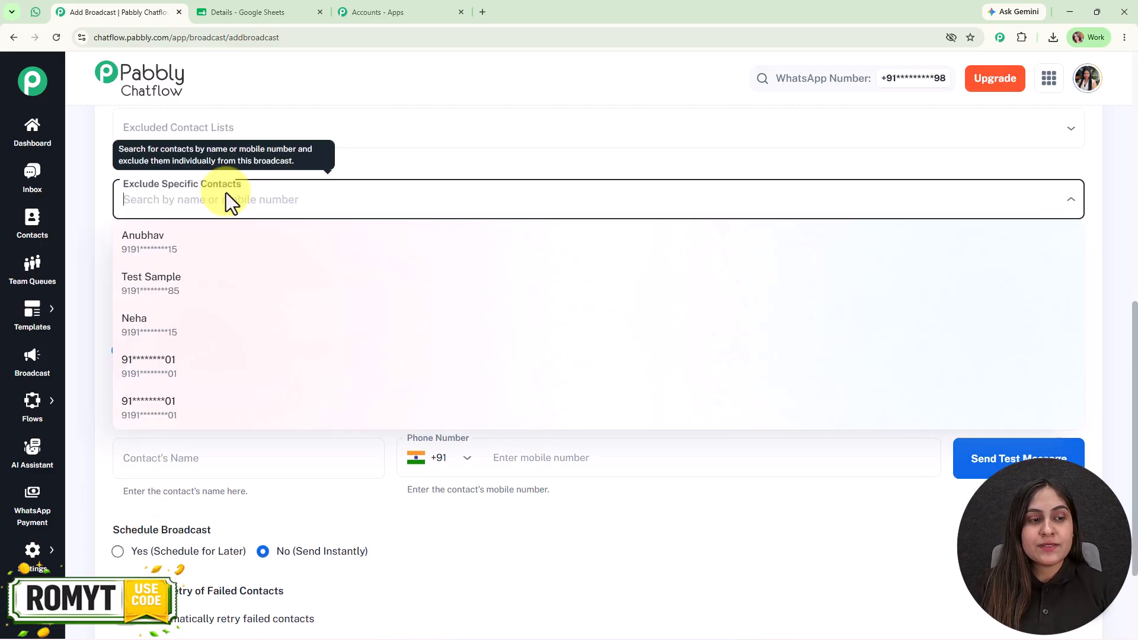
click(397, 169)
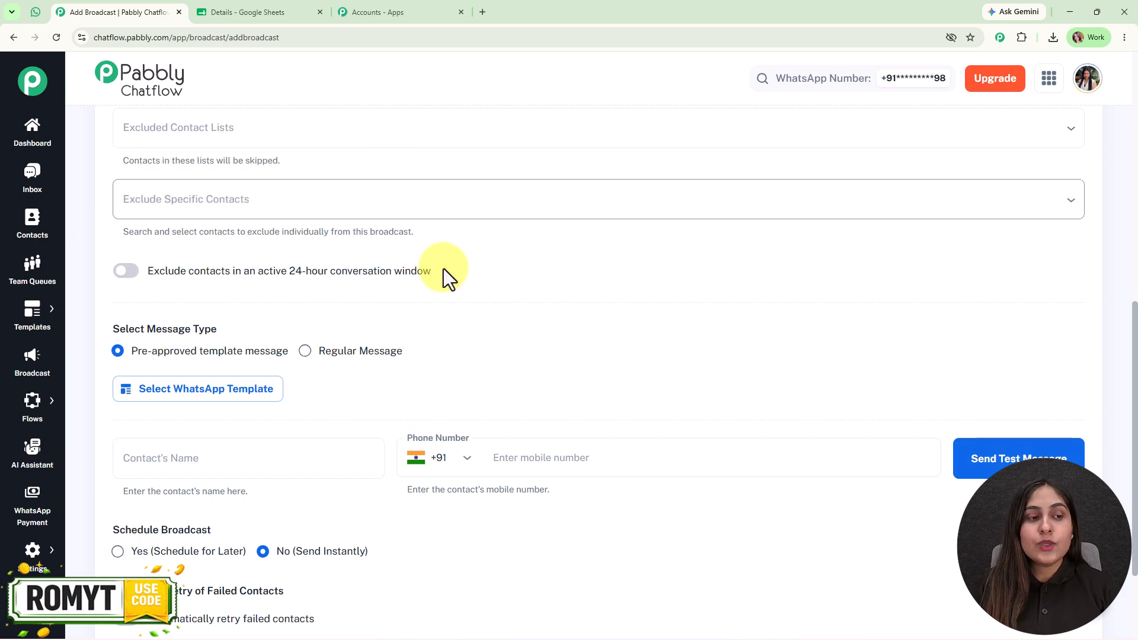
scroll(441, 264, down, 1)
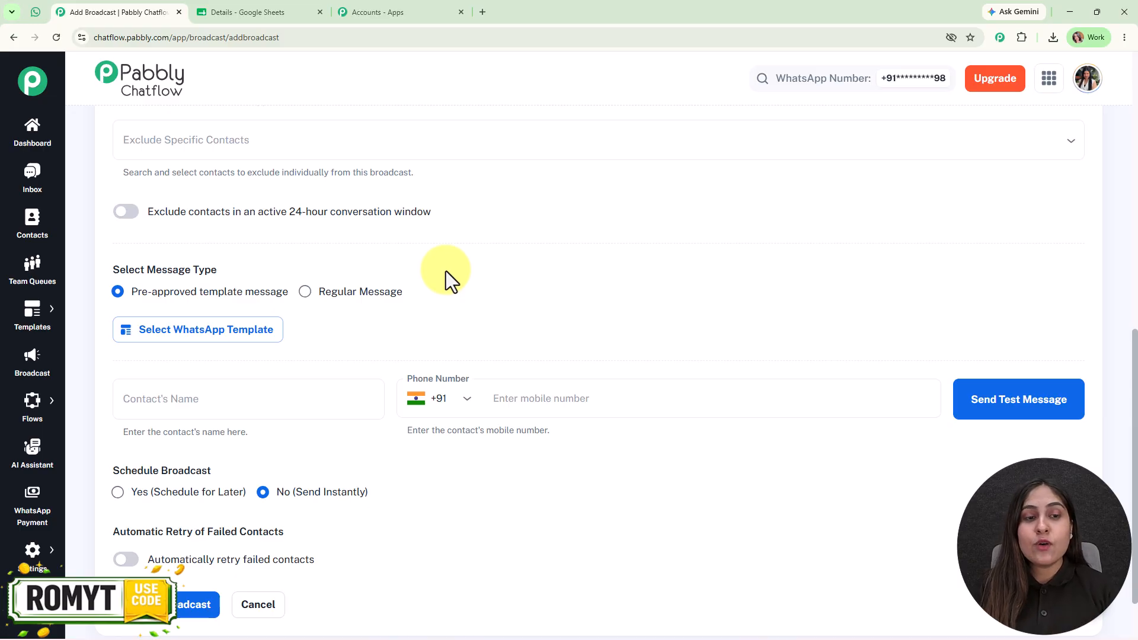
Try the Regular Message type with the sample text "dfdavczx", and switch back to a pre-approved template message
scroll(446, 269, down, 2)
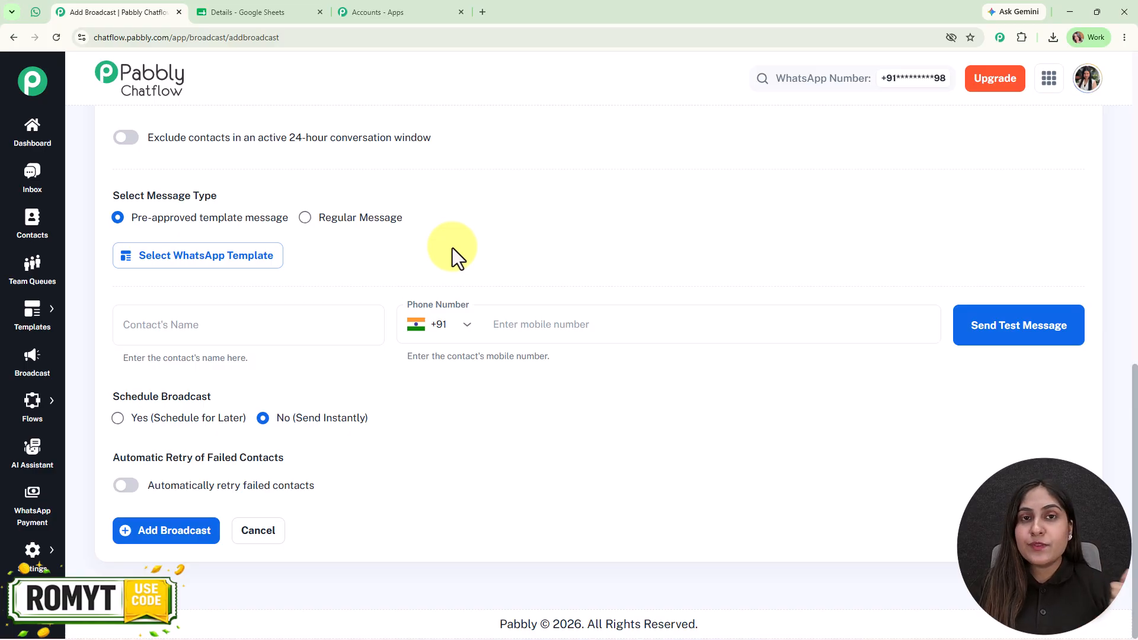
click(375, 225)
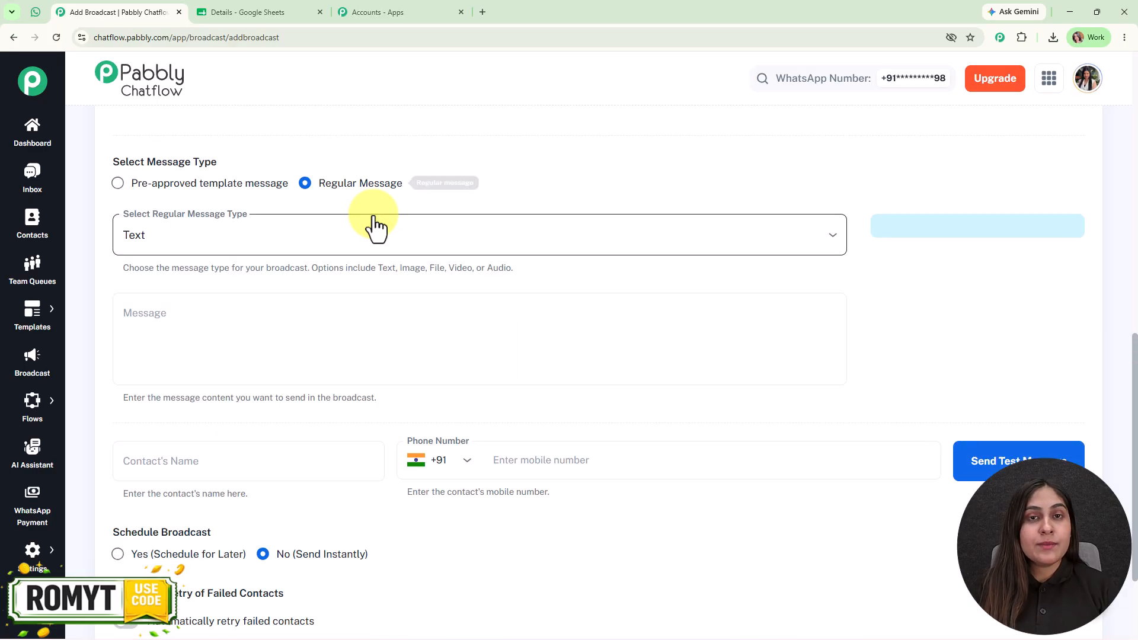
click(383, 249)
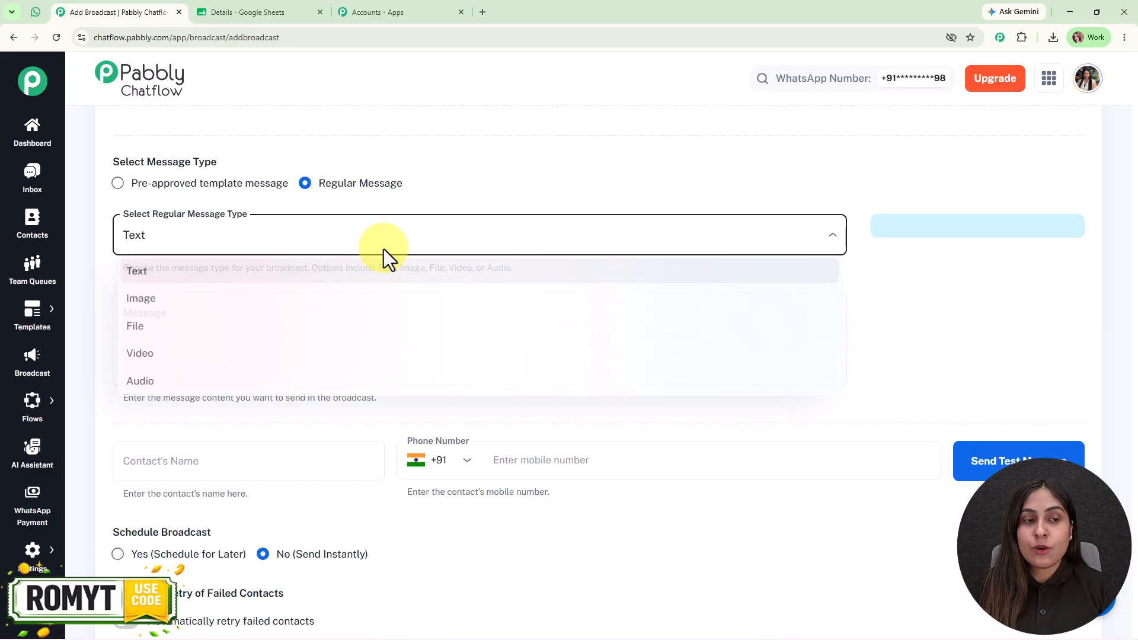
click(453, 187)
click(409, 333)
text(dfdavczx)
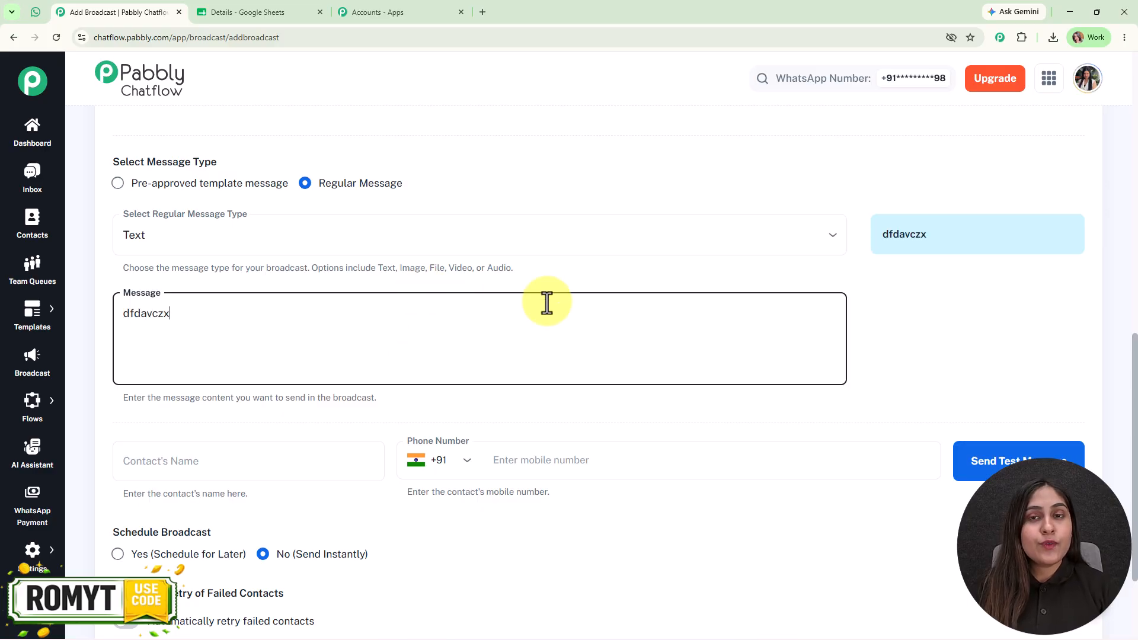
click(225, 184)
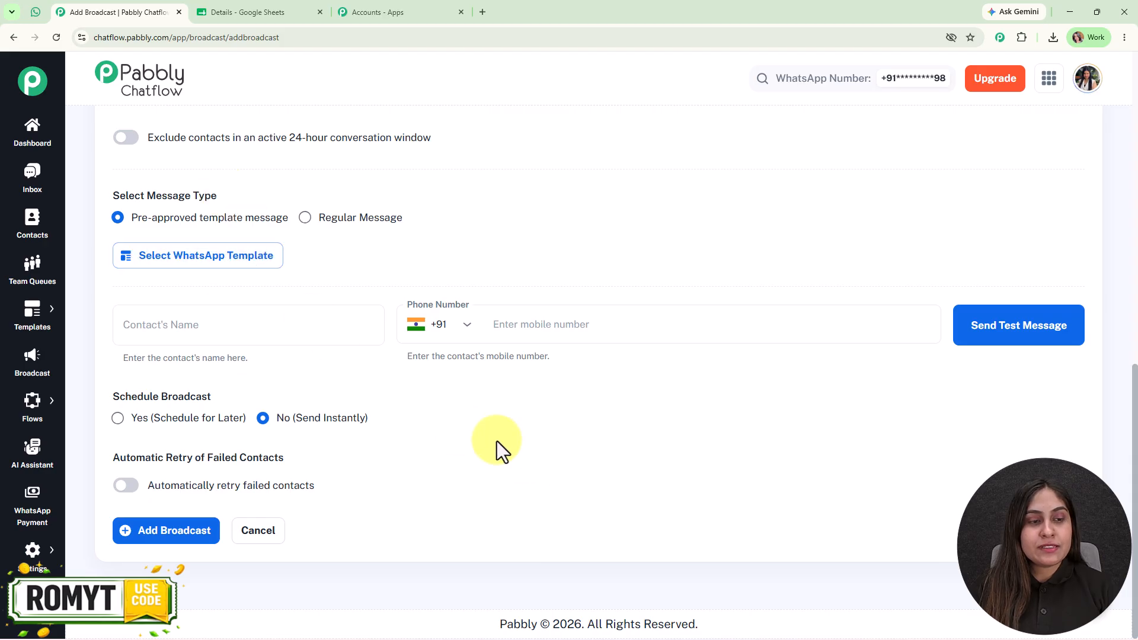
Select the approved WhatsApp template fashion_promotion_message for the broadcast
click(233, 265)
scroll(475, 526, down, 6)
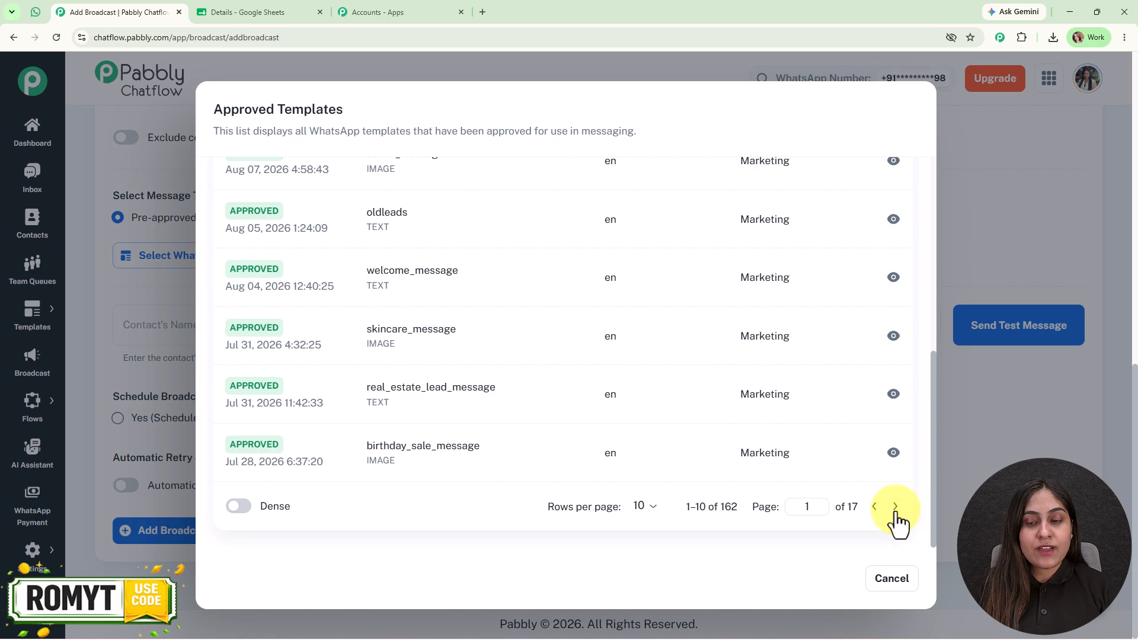
click(895, 507)
scroll(448, 389, up, 1)
click(548, 196)
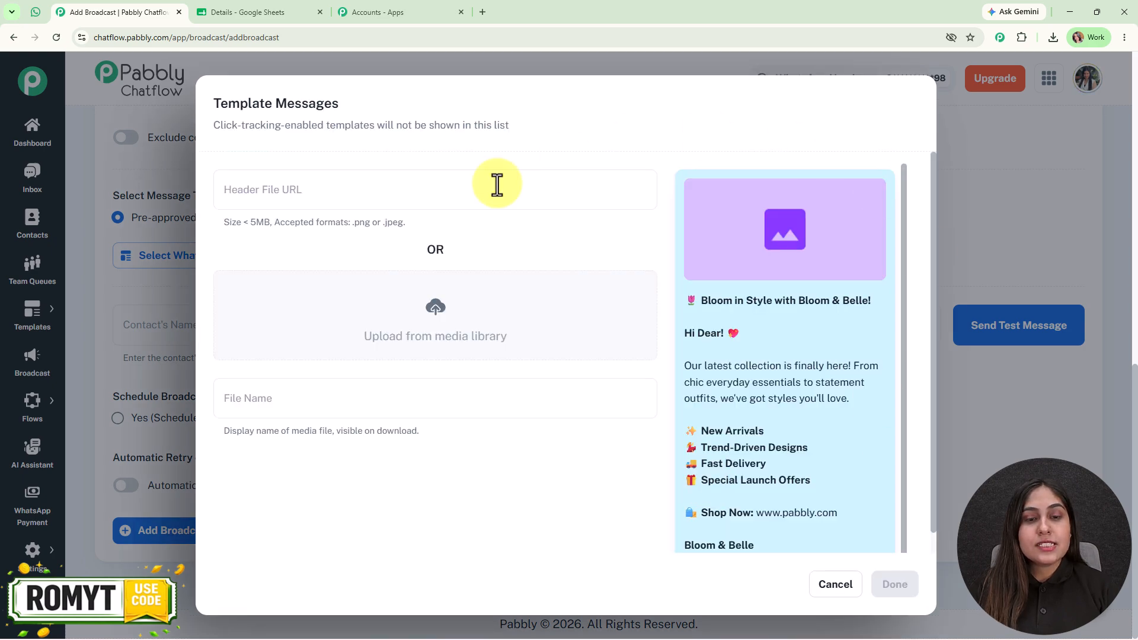
Insert "ChatGPT Image Aug 12, 2026, 03_39_03 PM.png" from the media library as the template's header image and finish the template setup
click(442, 315)
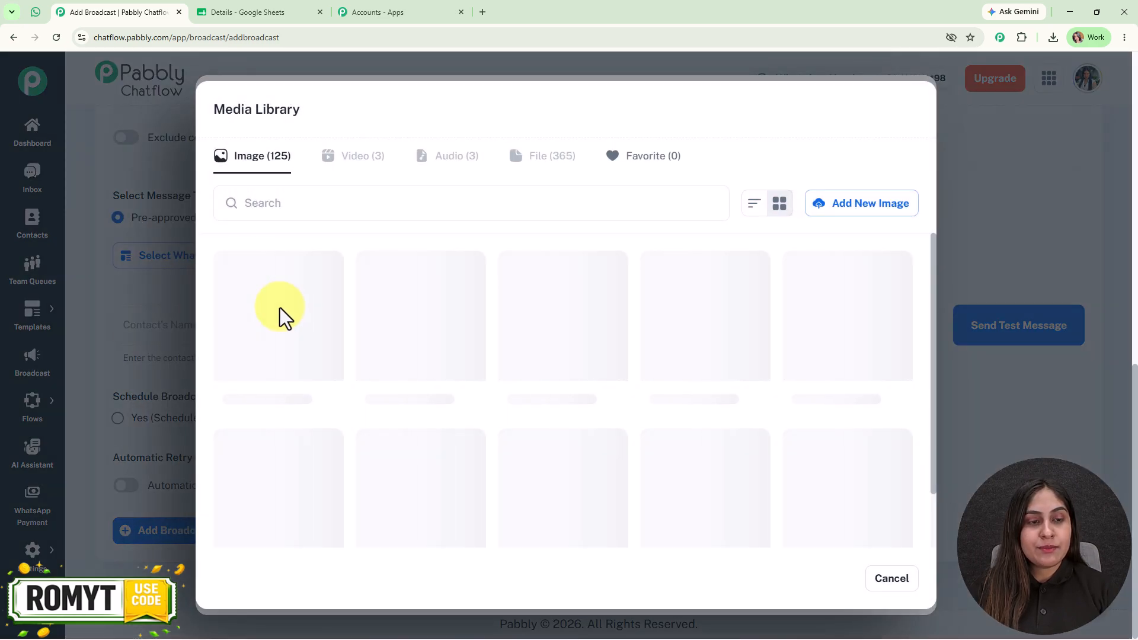
click(301, 319)
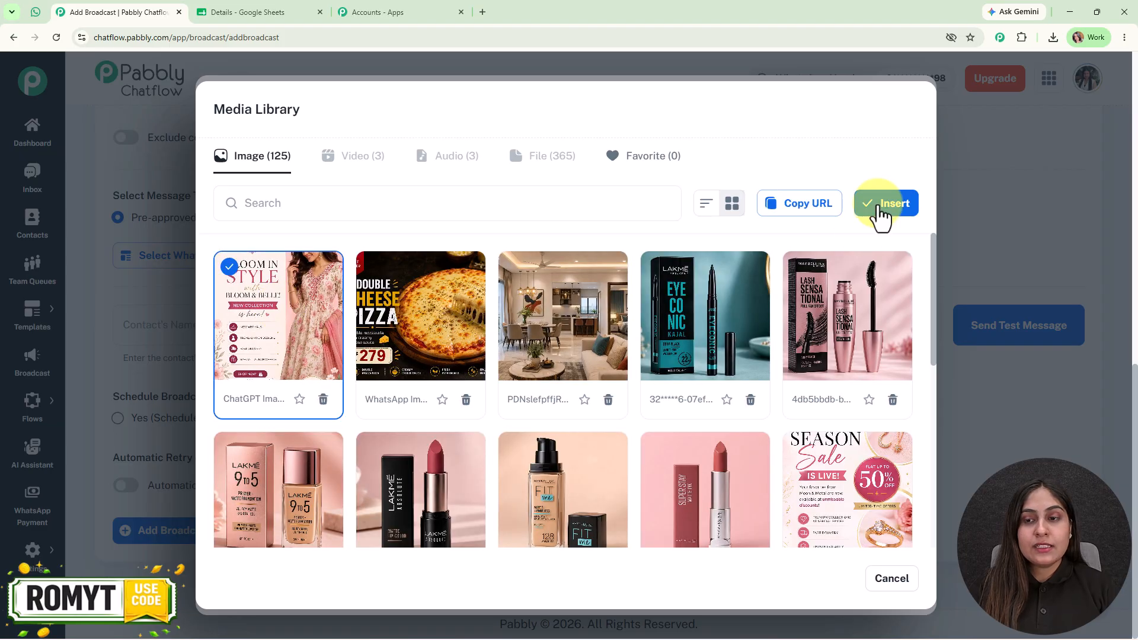
click(879, 208)
scroll(846, 423, down, 4)
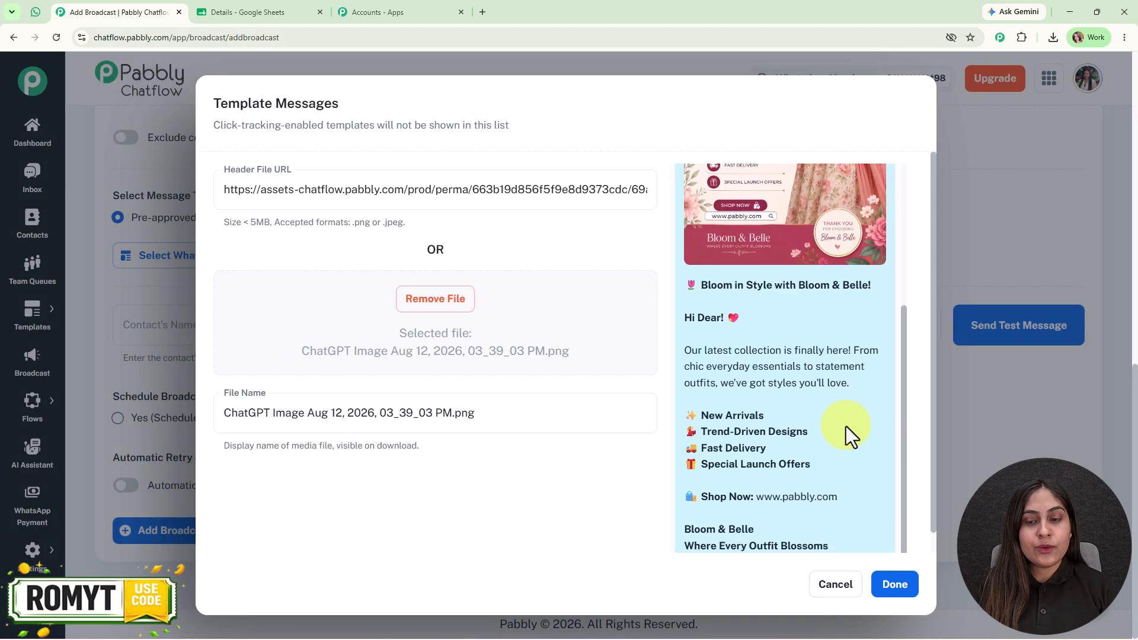
click(903, 588)
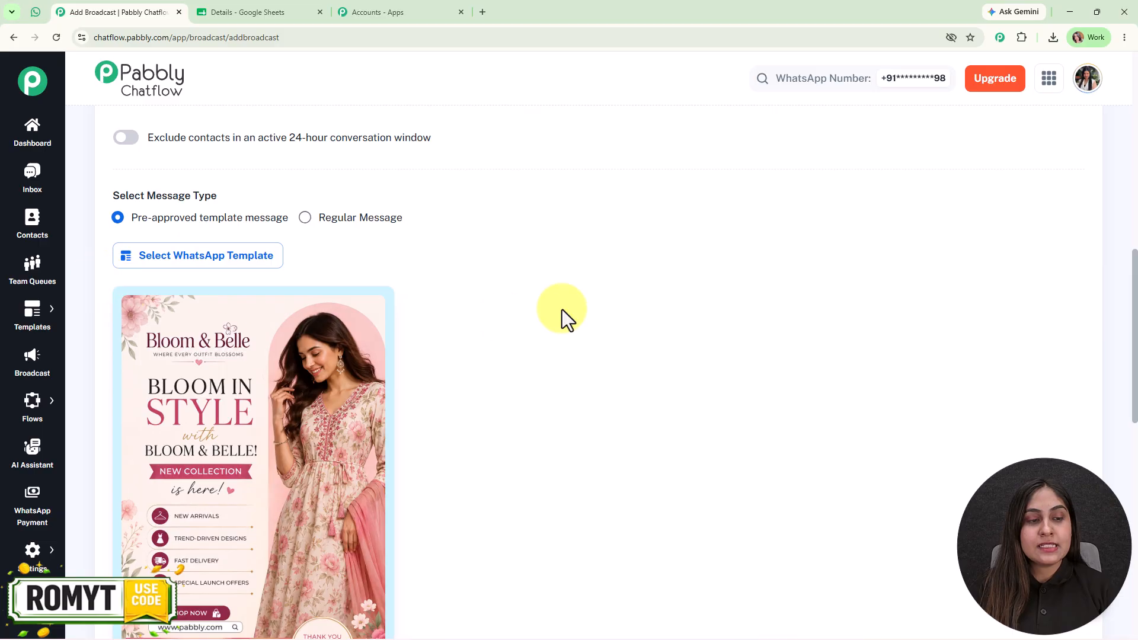
Send a test message of the template after entering the test contact's name and mobile number with country code +91
scroll(562, 309, down, 10)
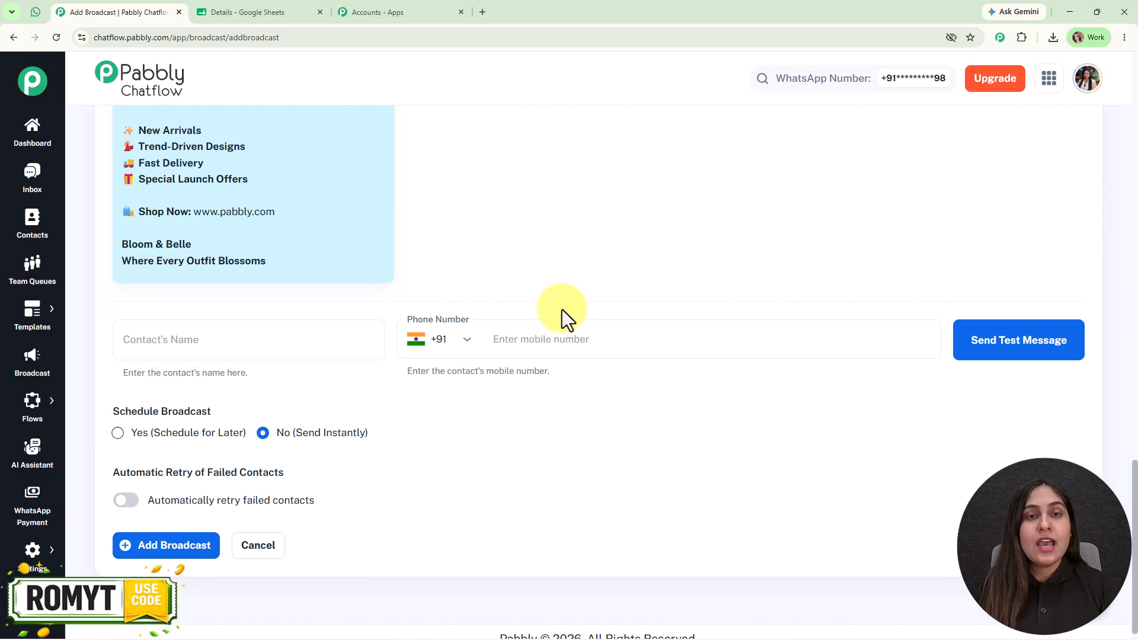
scroll(562, 309, up, 3)
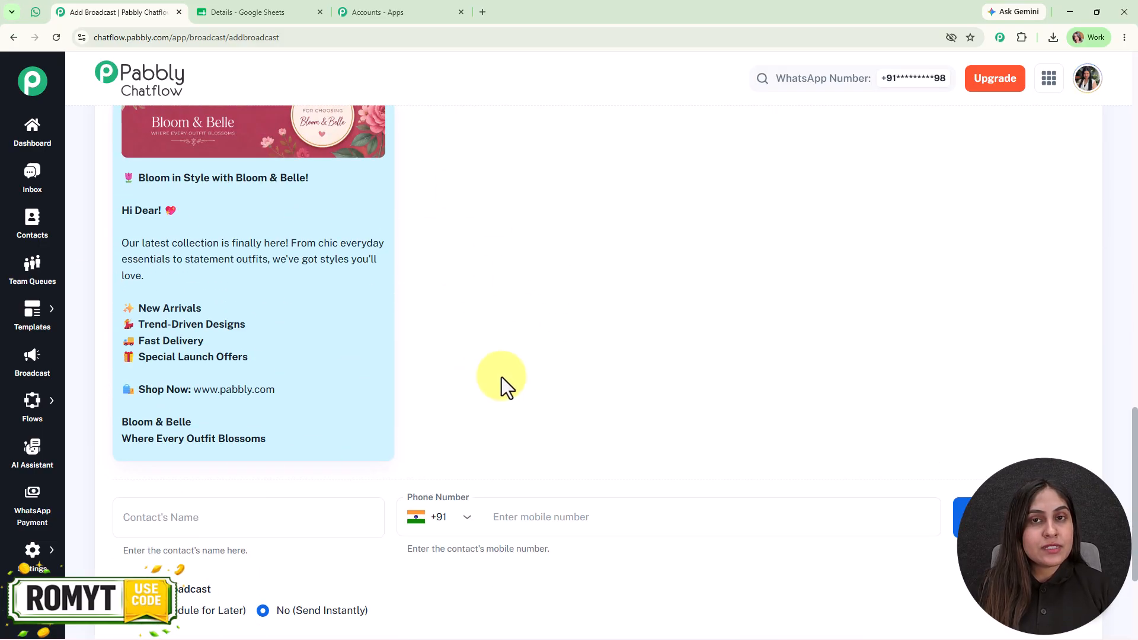
scroll(501, 377, down, 3)
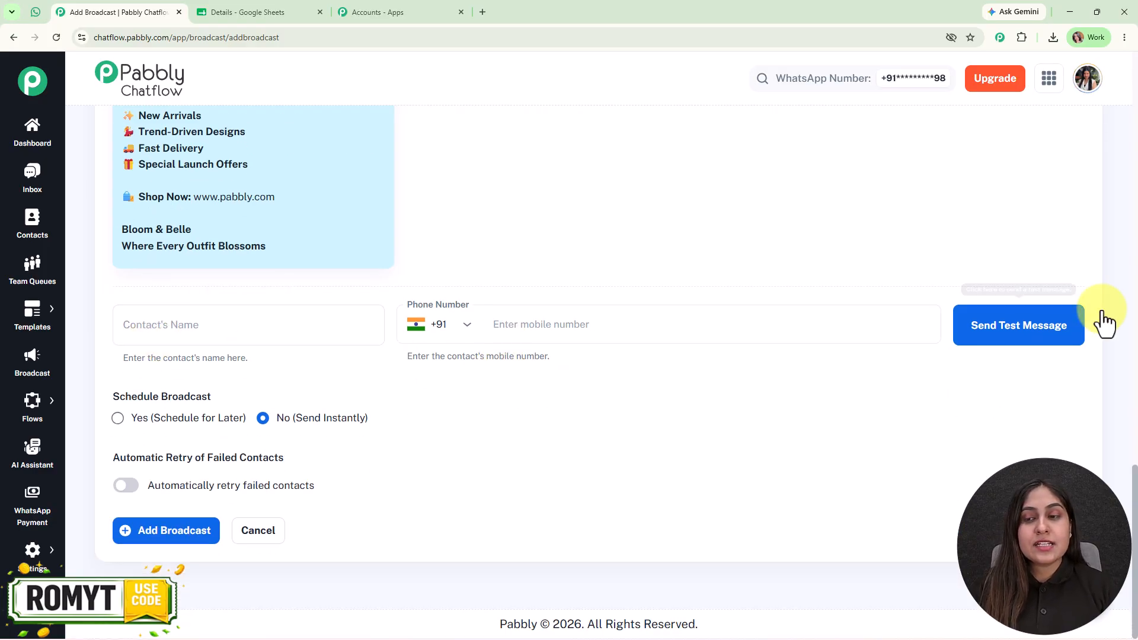
click(320, 325)
text(Roma)
click(504, 324)
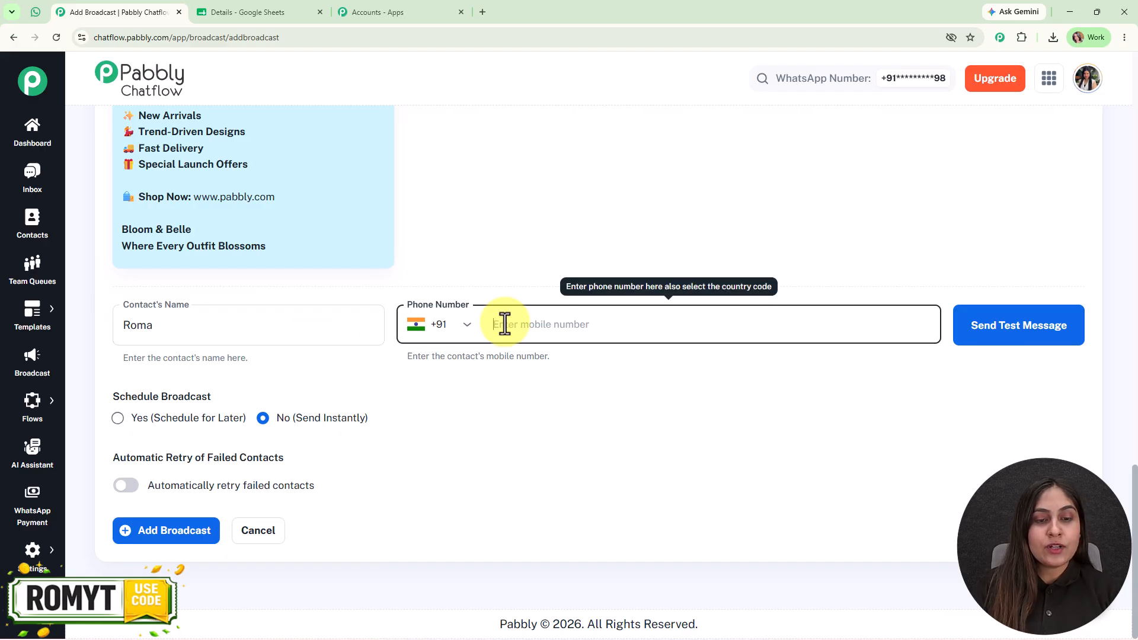
text(8)
click(991, 332)
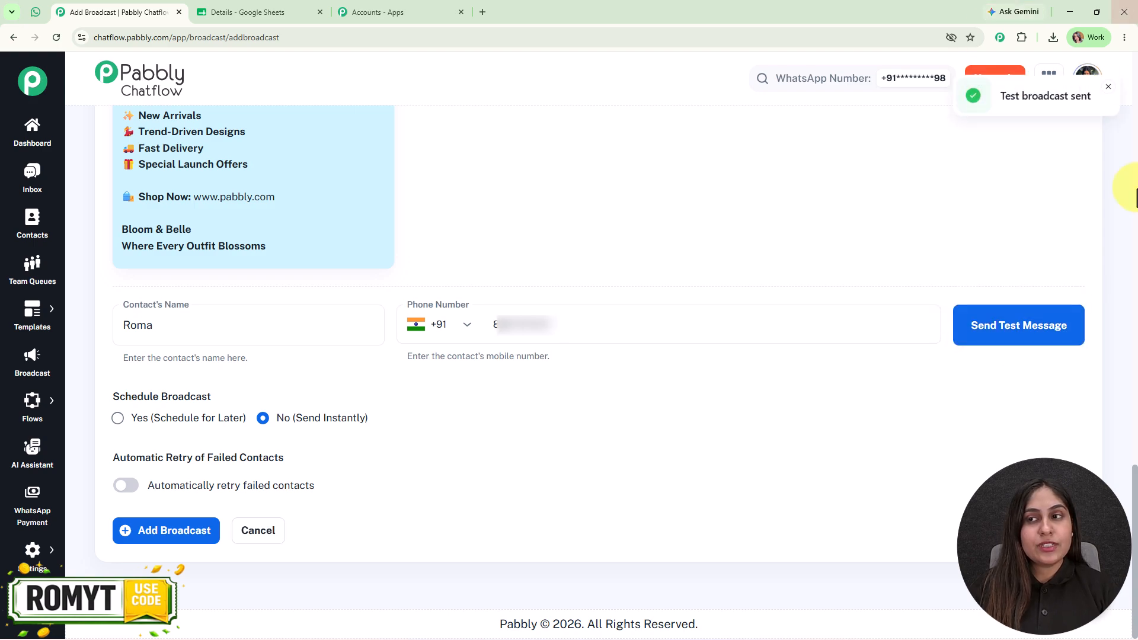
Switch to WhatsApp Web to check the test message in the Pabbly Chatflow chat, and return to the broadcast form
click(36, 12)
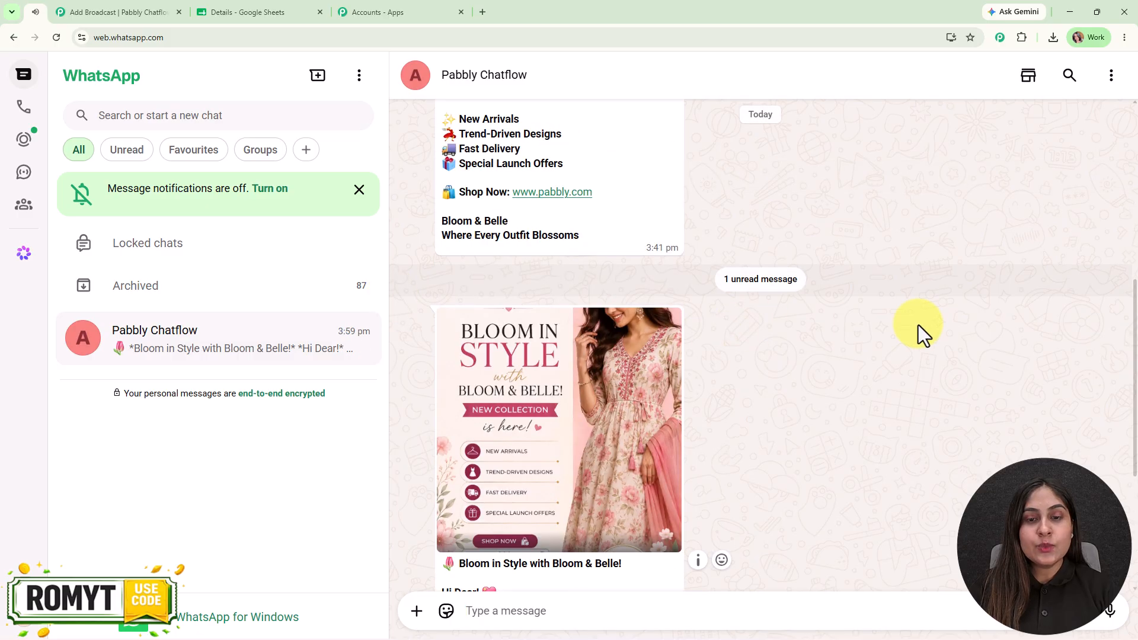
scroll(920, 327, down, 1)
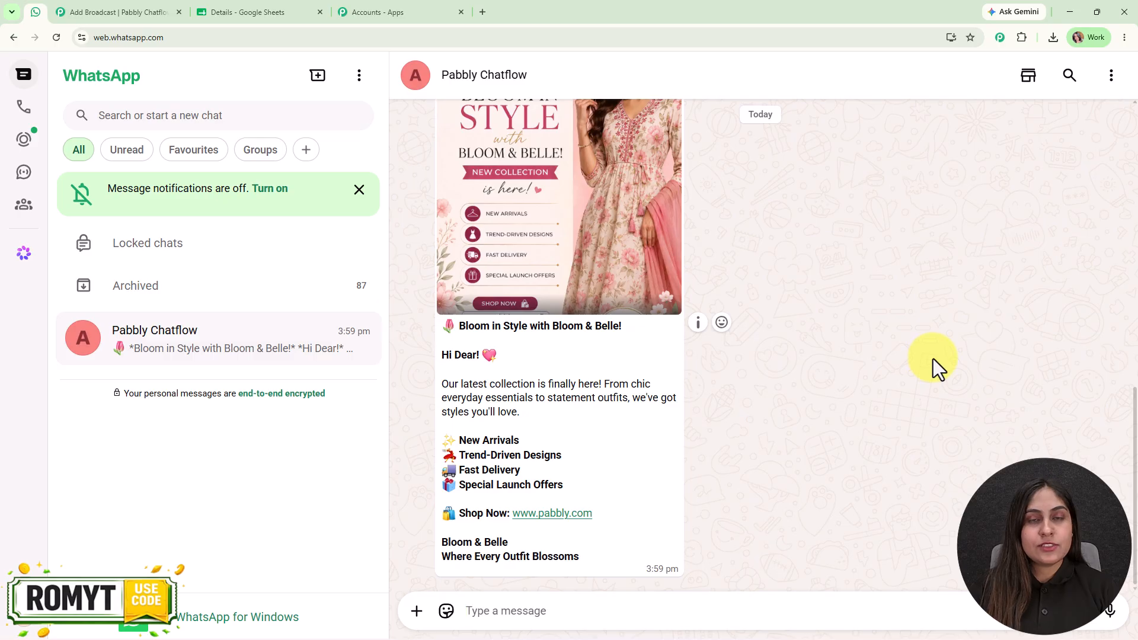
scroll(933, 358, up, 5)
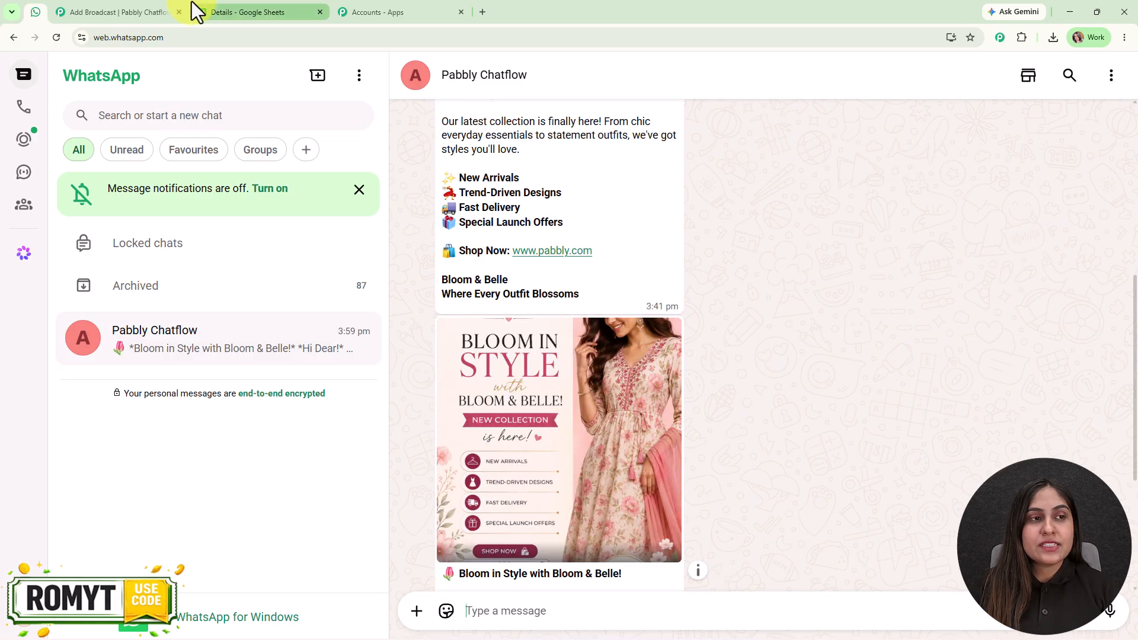
click(142, 12)
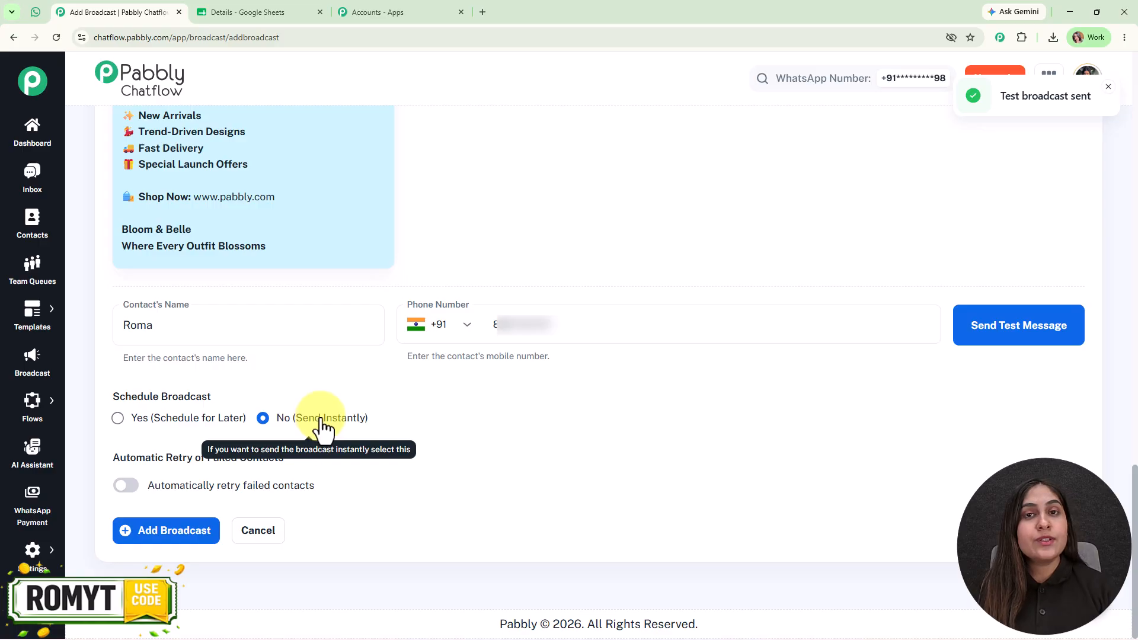
Schedule the broadcast for 08/31/2026 at 03:00 PM
click(167, 418)
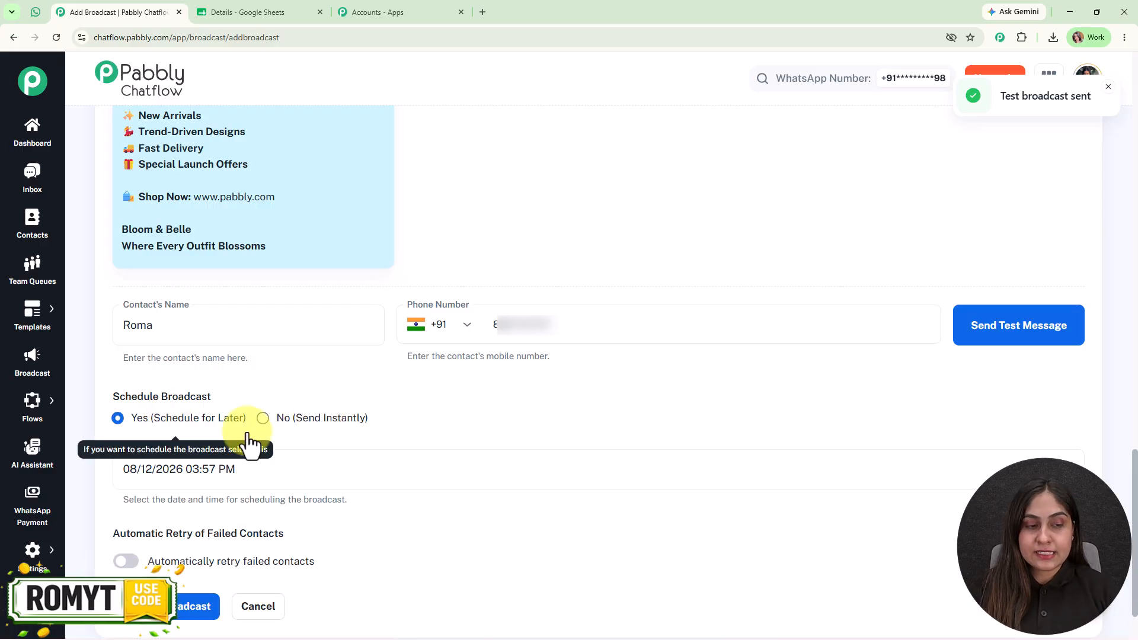
click(1067, 469)
click(171, 364)
click(413, 155)
click(433, 418)
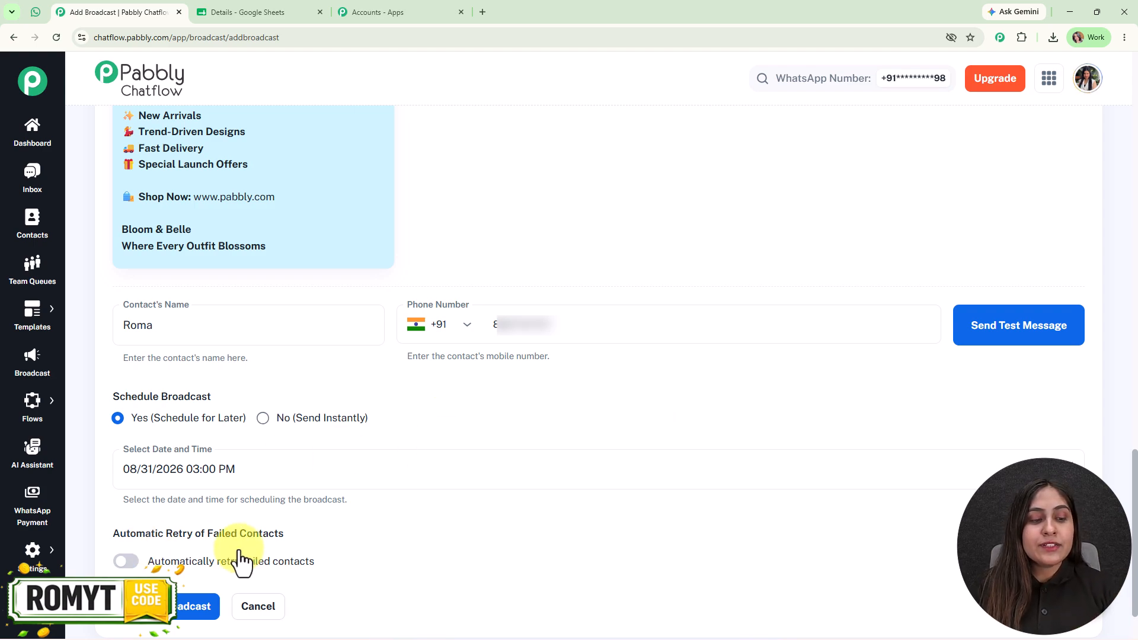
Try the automatic retry of failed contacts to view its settings, and switch it off again
mouse_move(243, 554)
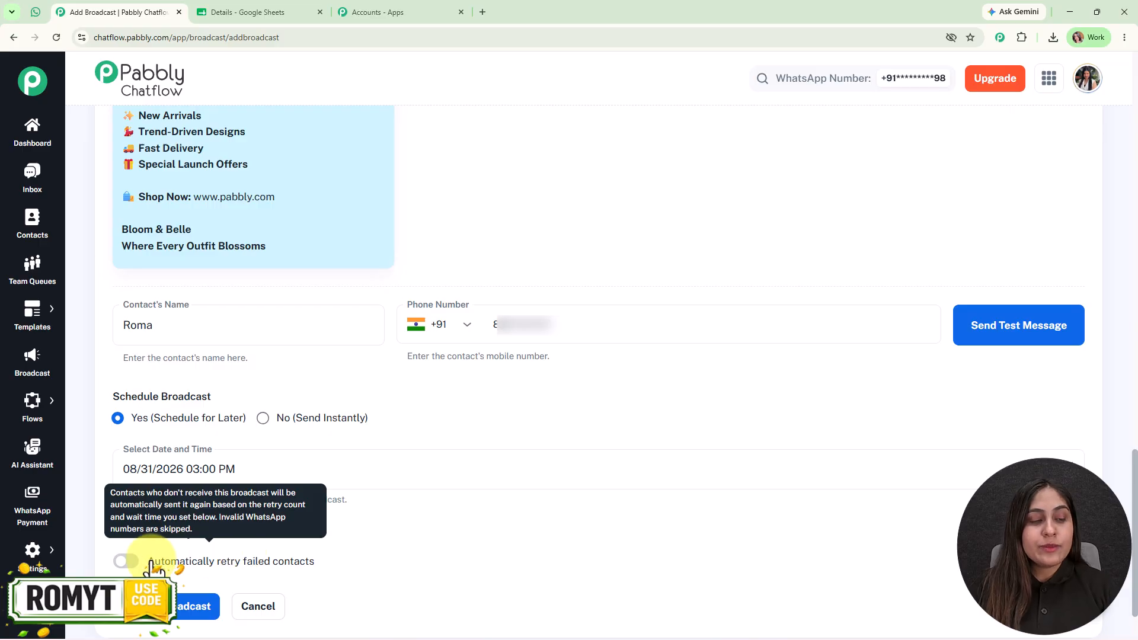
click(131, 562)
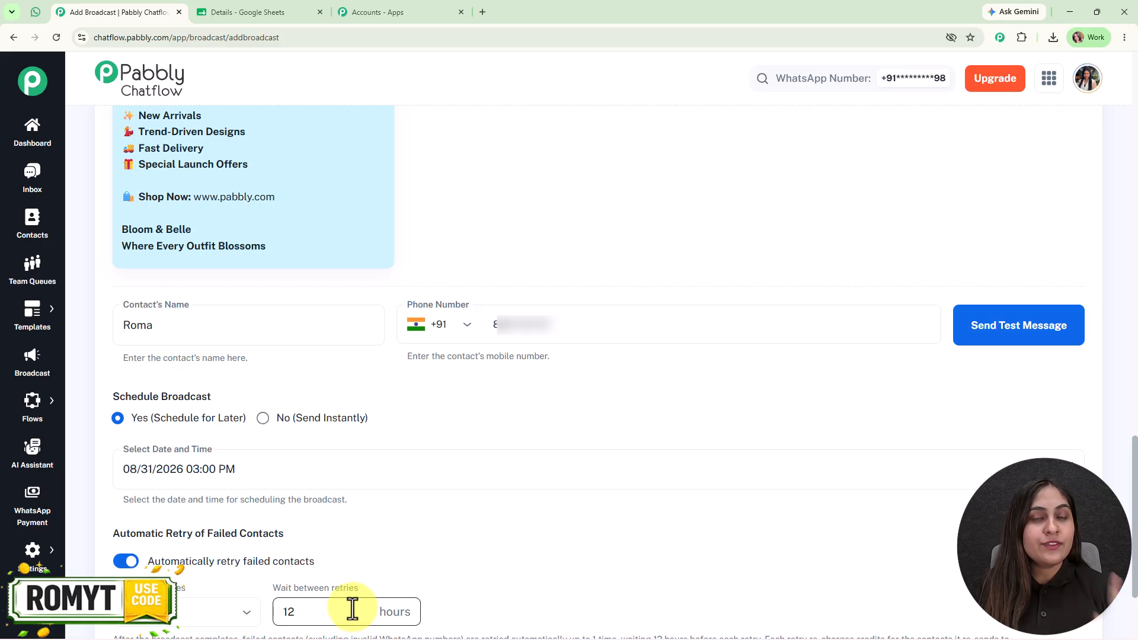
scroll(353, 610, down, 2)
click(125, 417)
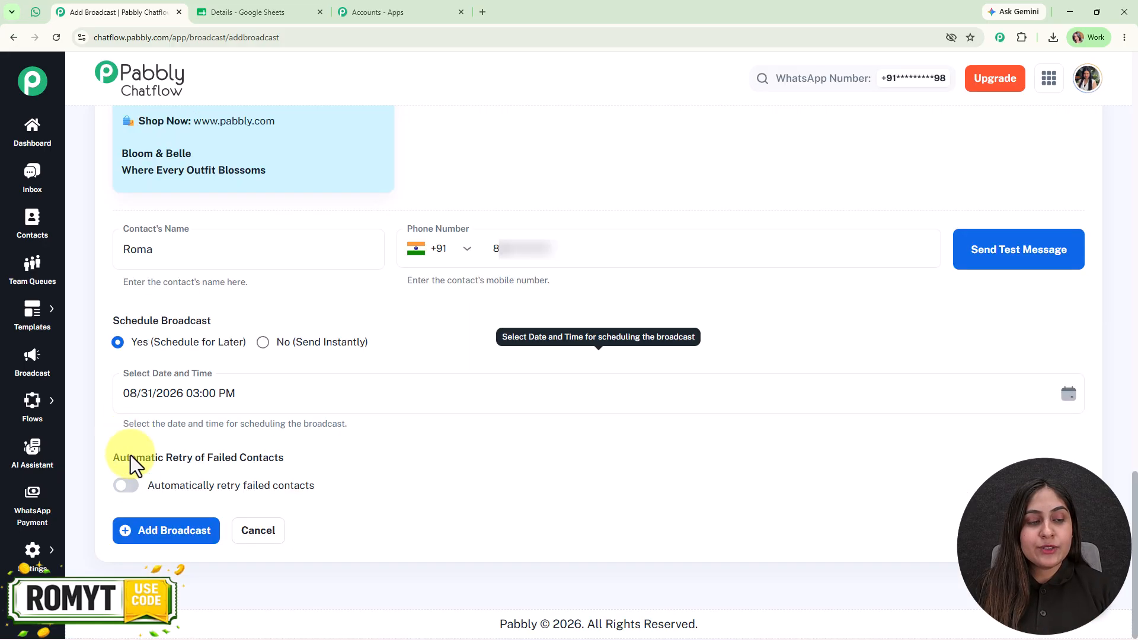
Try to add the scheduled broadcast under its current name
click(154, 543)
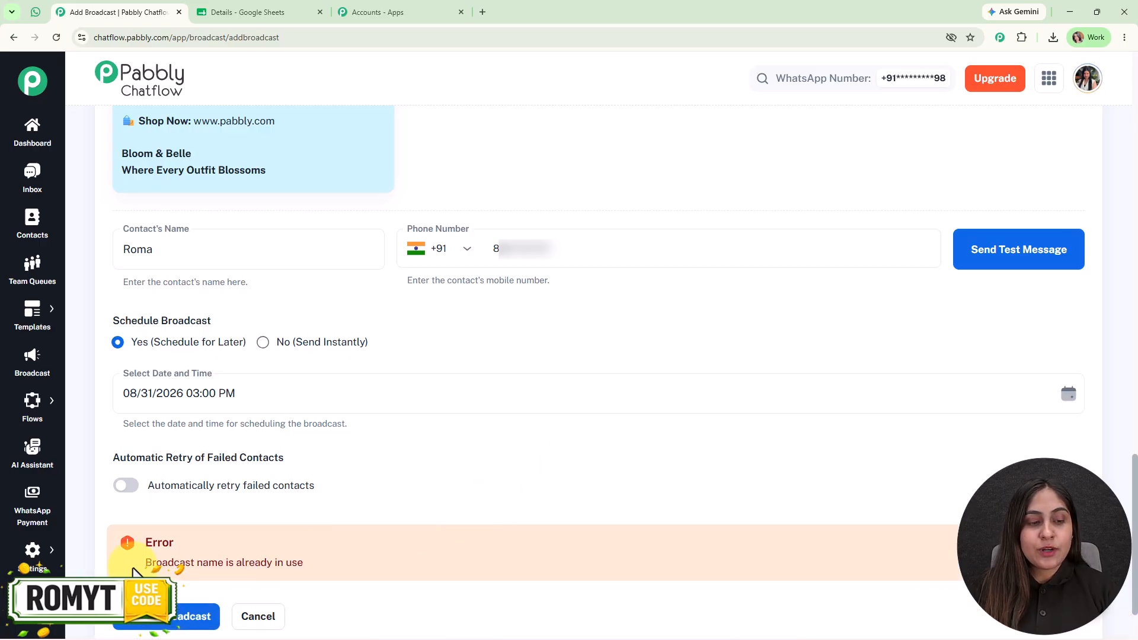
drag(144, 540, 304, 567)
click(508, 437)
Rename the broadcast as New Fashion Offers and add it
scroll(515, 434, up, 20)
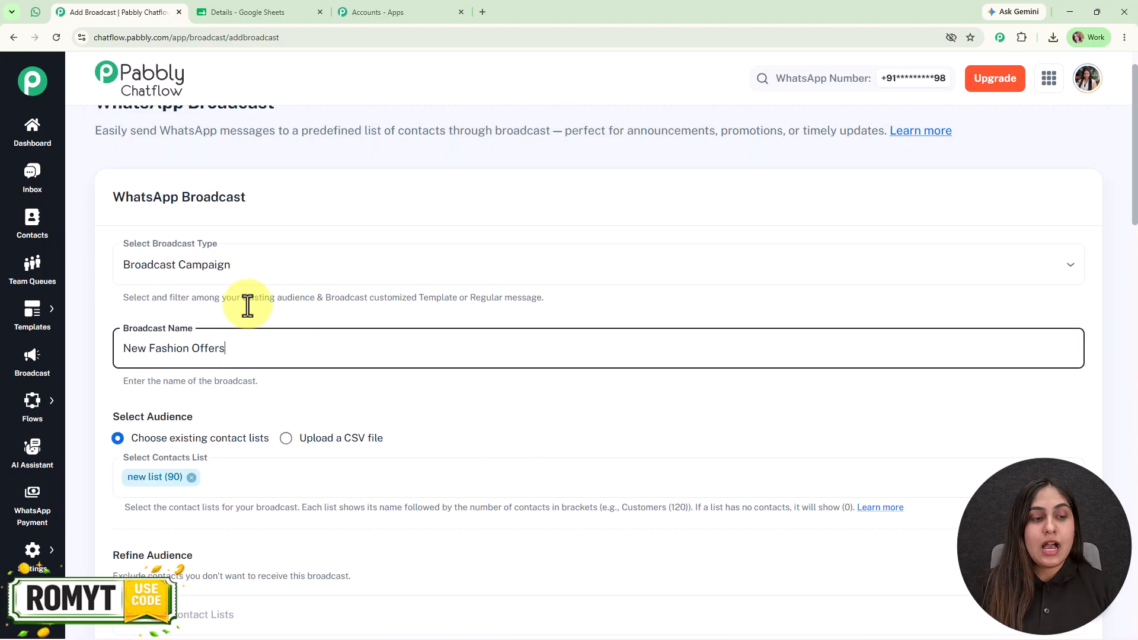
scroll(380, 393, down, 17)
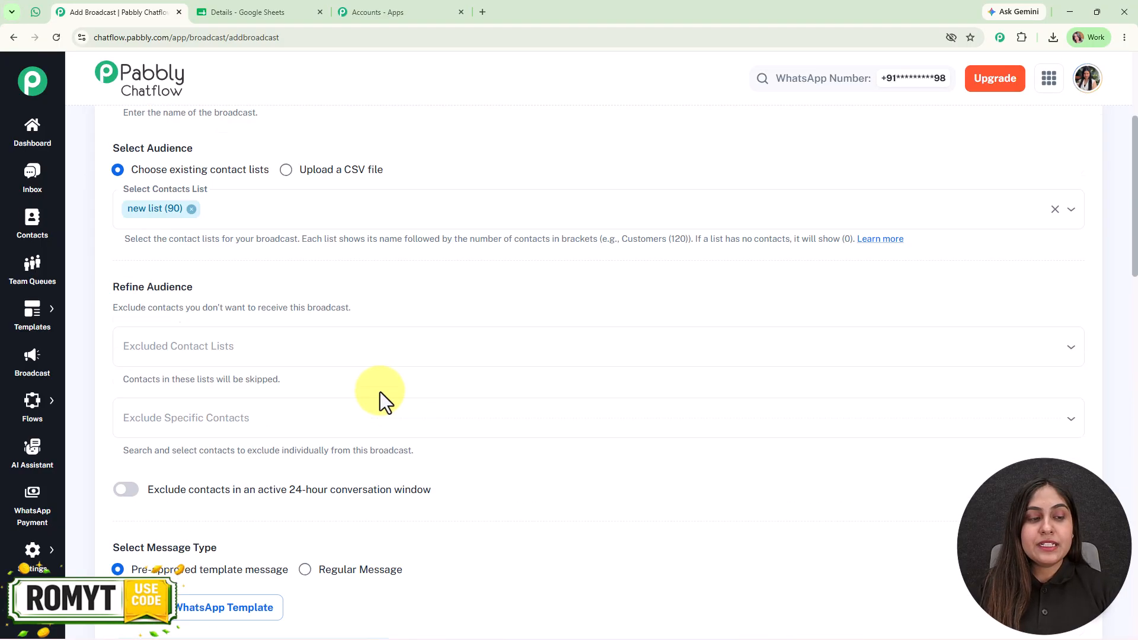
scroll(375, 450, down, 5)
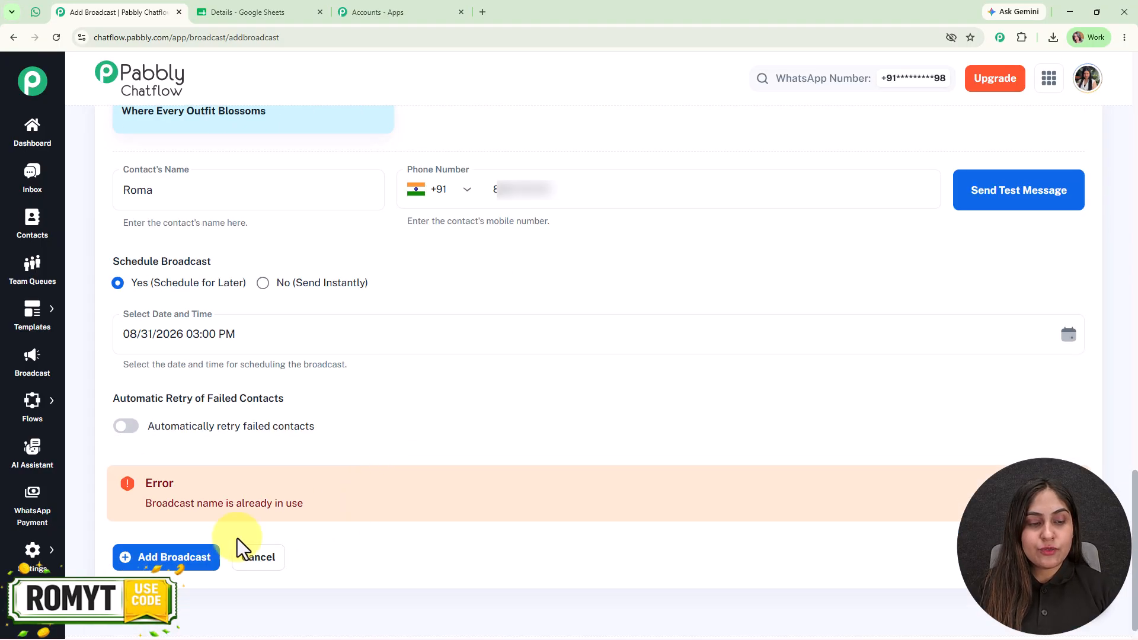
click(166, 554)
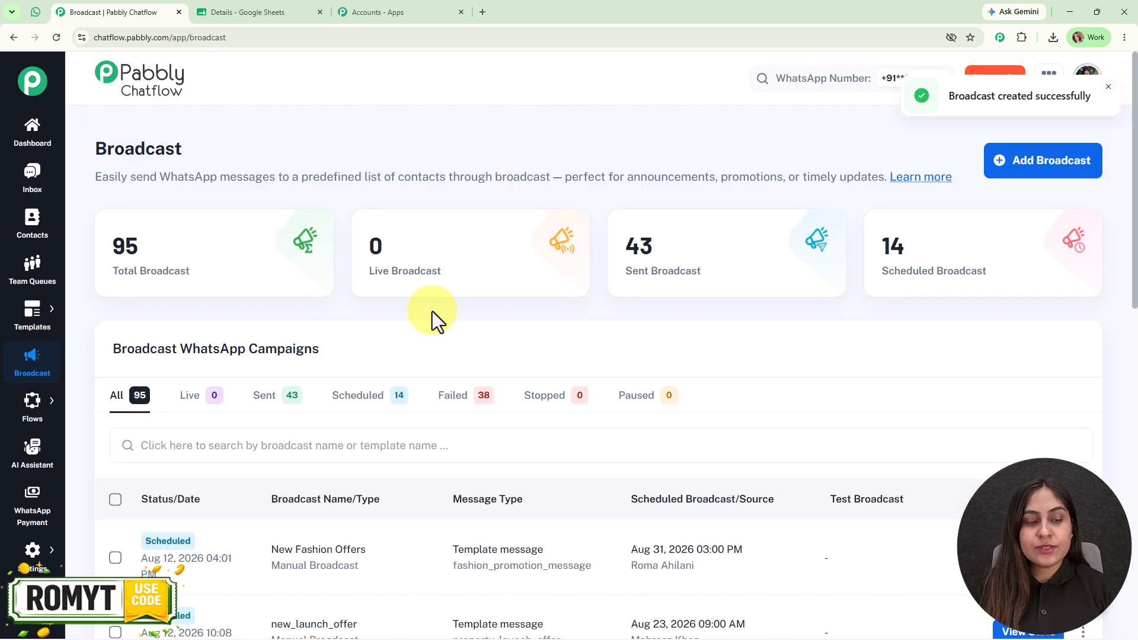
Filter the campaigns to sent broadcasts and view the delivery statistics in the New Offer broadcast report
click(275, 401)
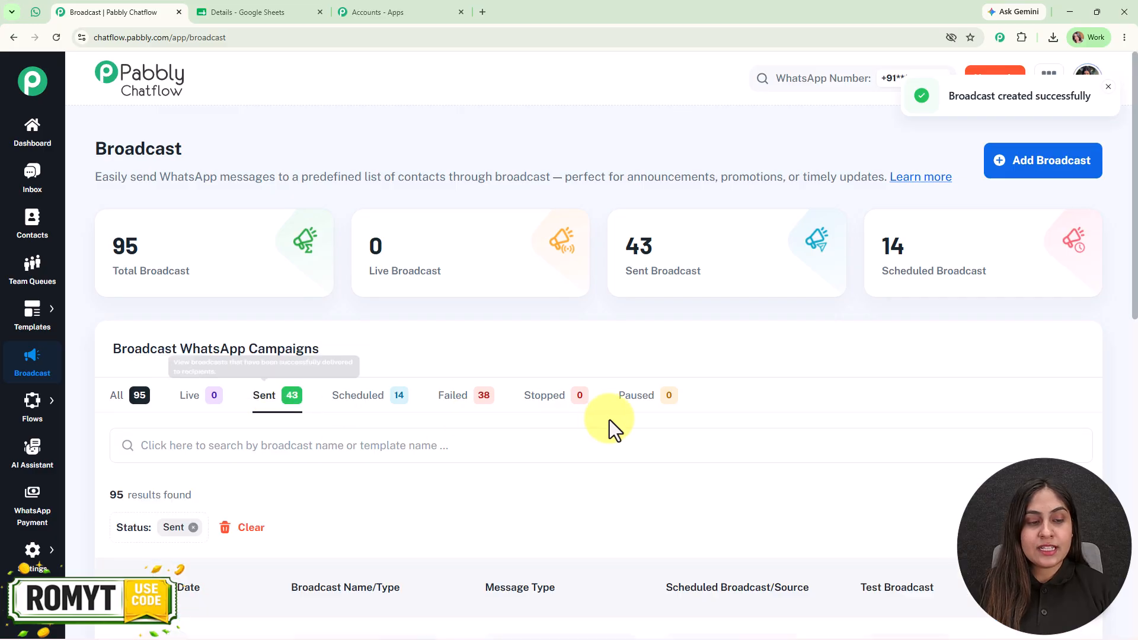
scroll(609, 419, down, 5)
click(1058, 338)
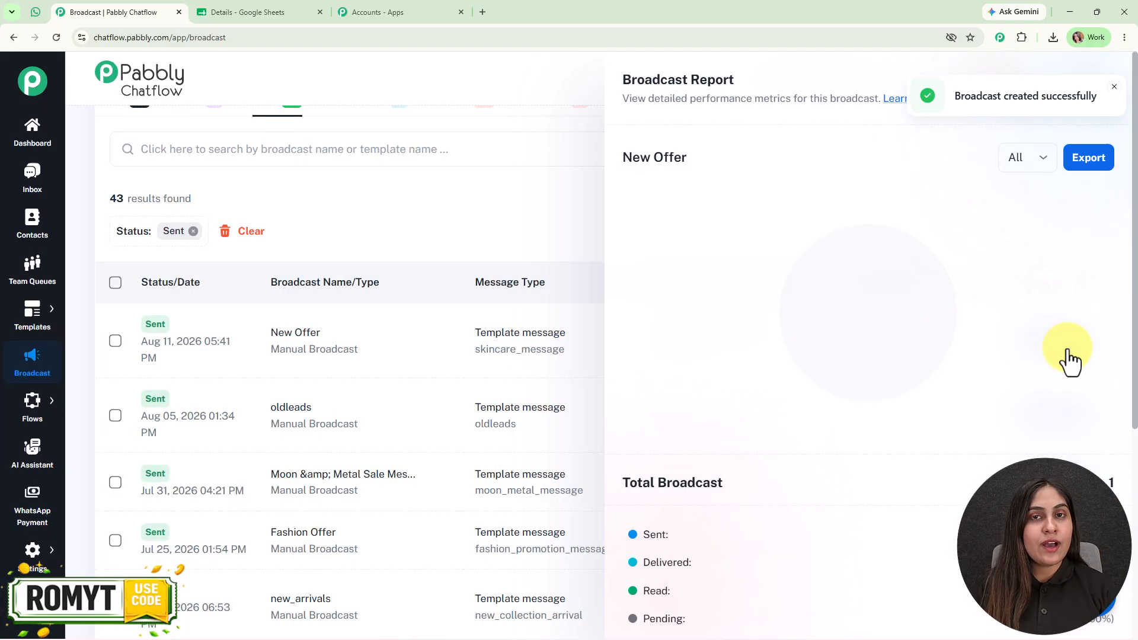
scroll(795, 439, down, 4)
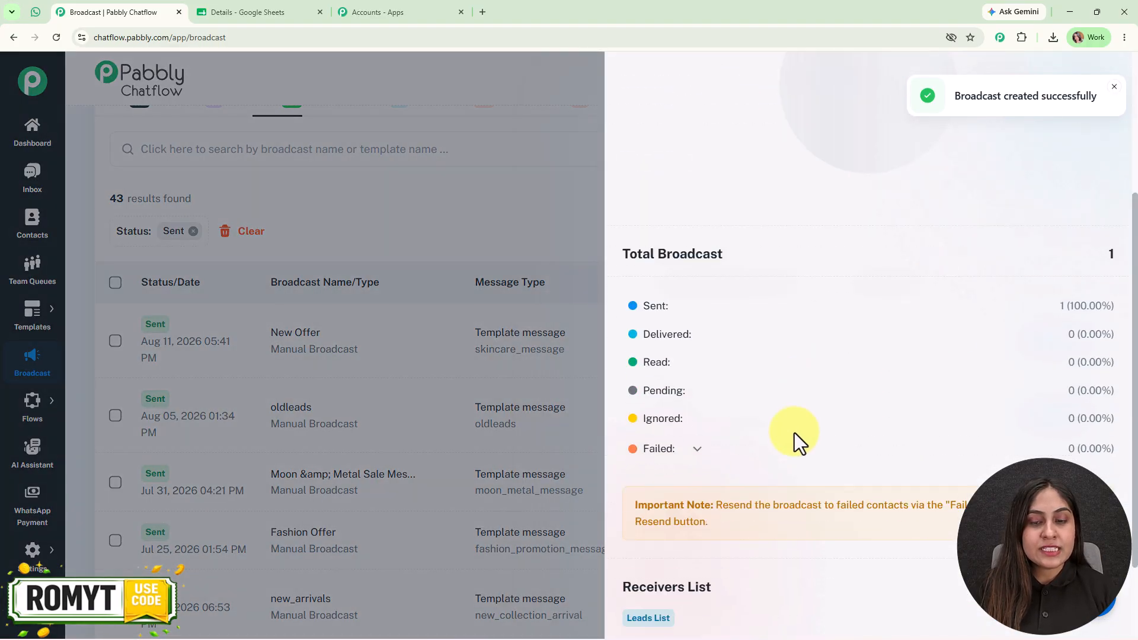
Examine the failed contacts and resend section of the New Offer report, and close the report
click(676, 441)
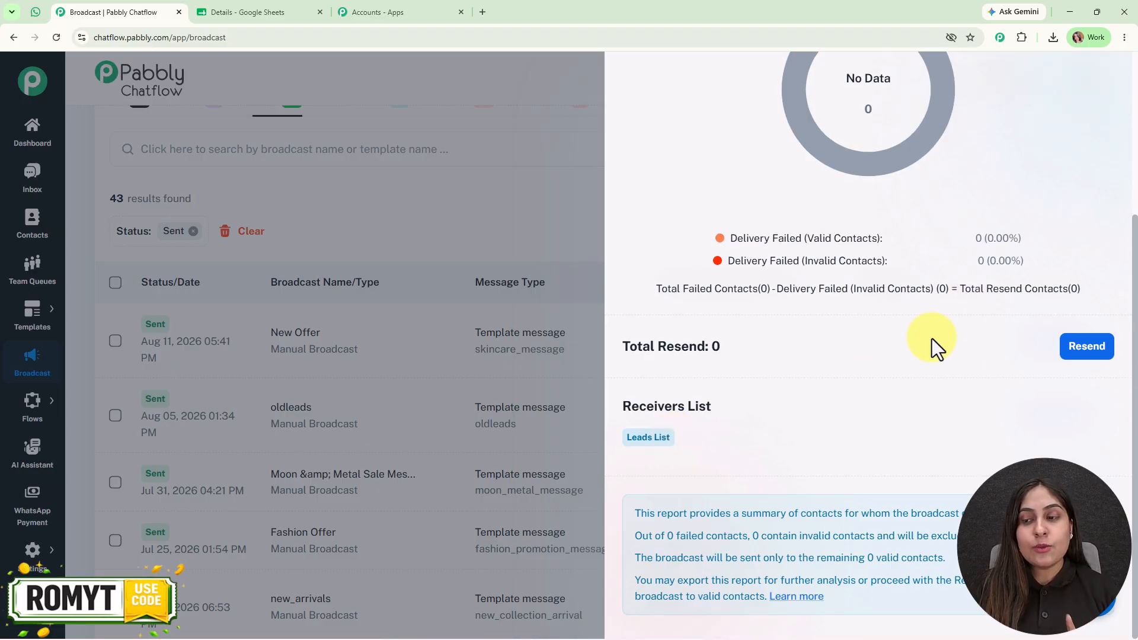
scroll(1018, 384, up, 5)
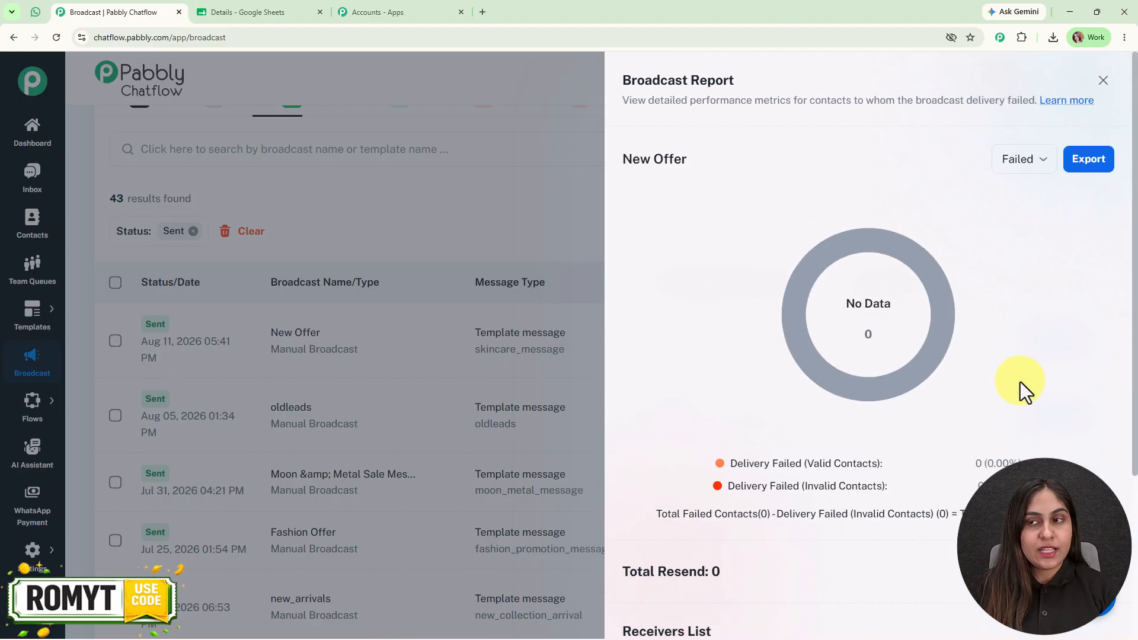
click(1103, 78)
scroll(719, 291, up, 3)
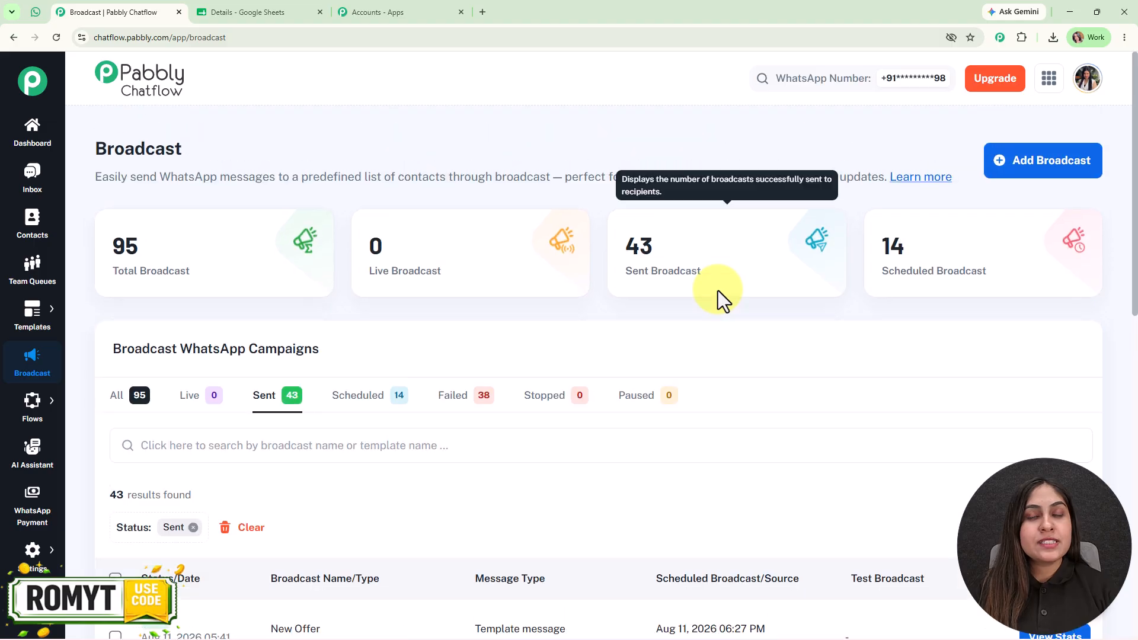